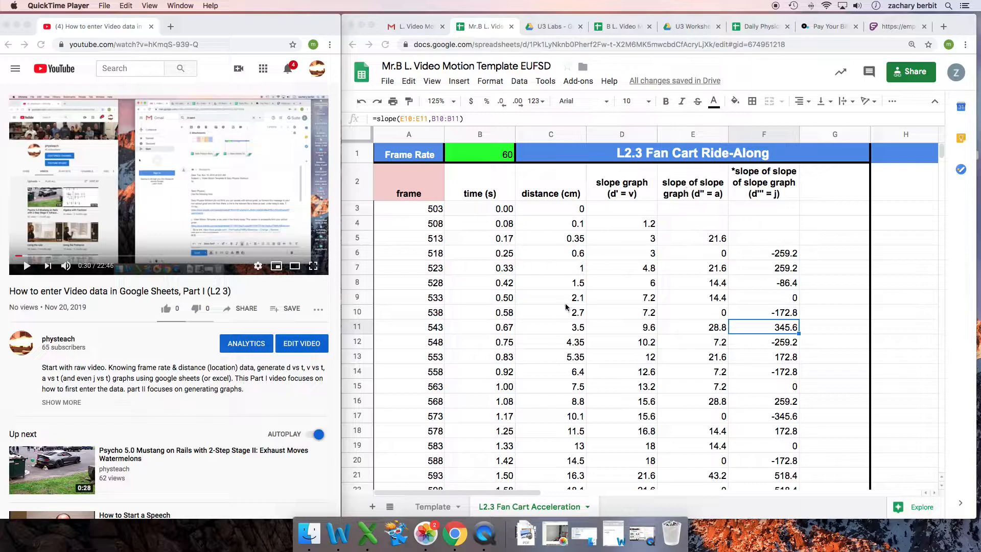
Examine the frame numbers and the formulas behind them in the upper rows of the frame column
left_click(429, 210)
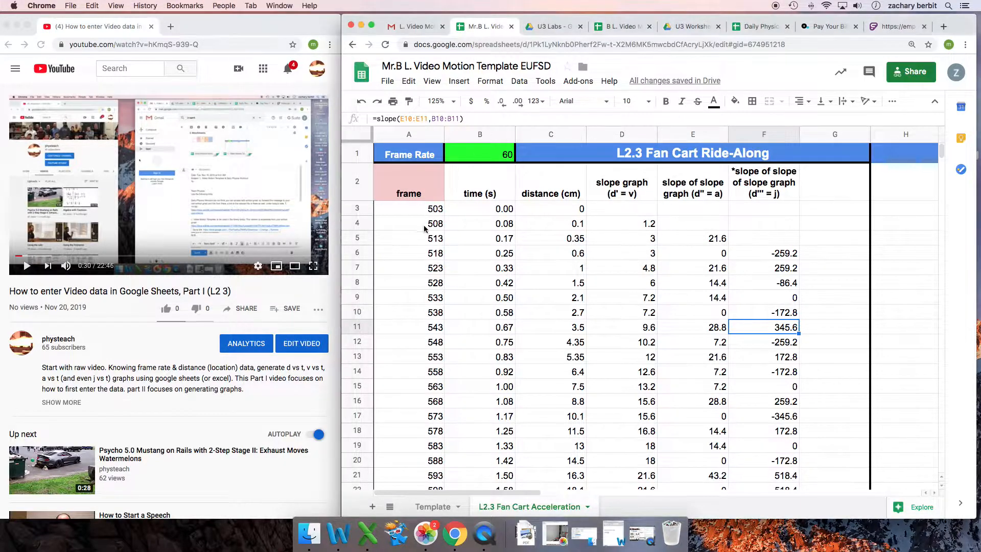
left_click(424, 210)
left_click(424, 241)
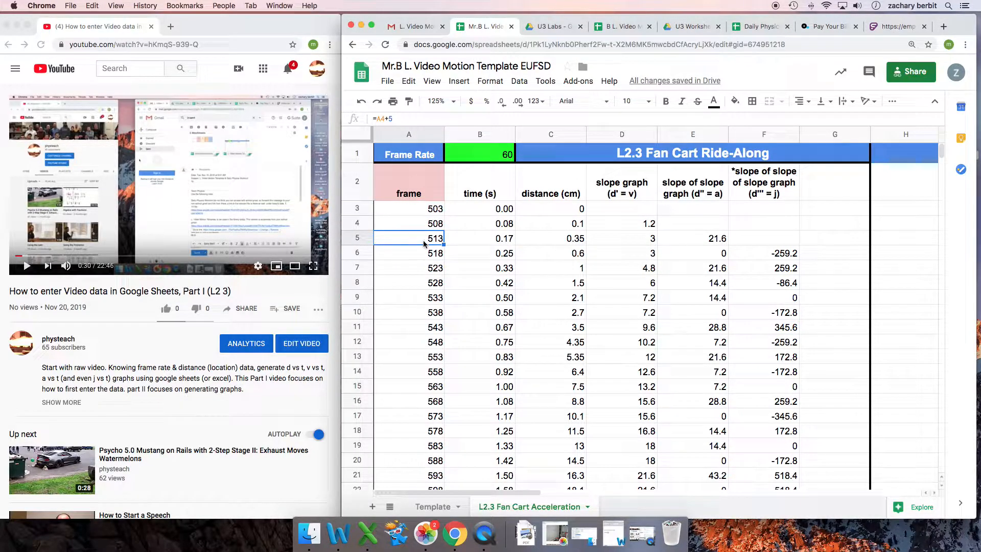
left_click(426, 258)
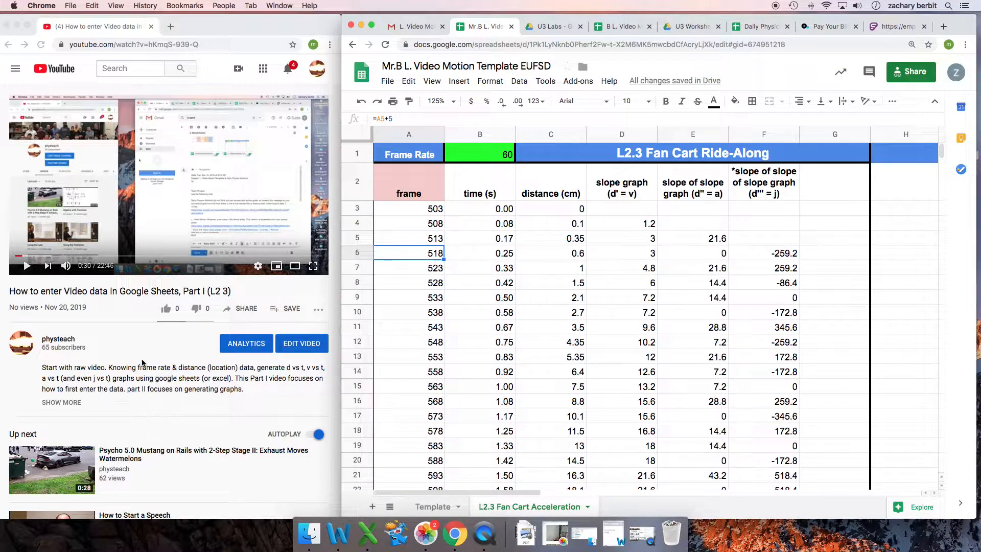
left_click(129, 336)
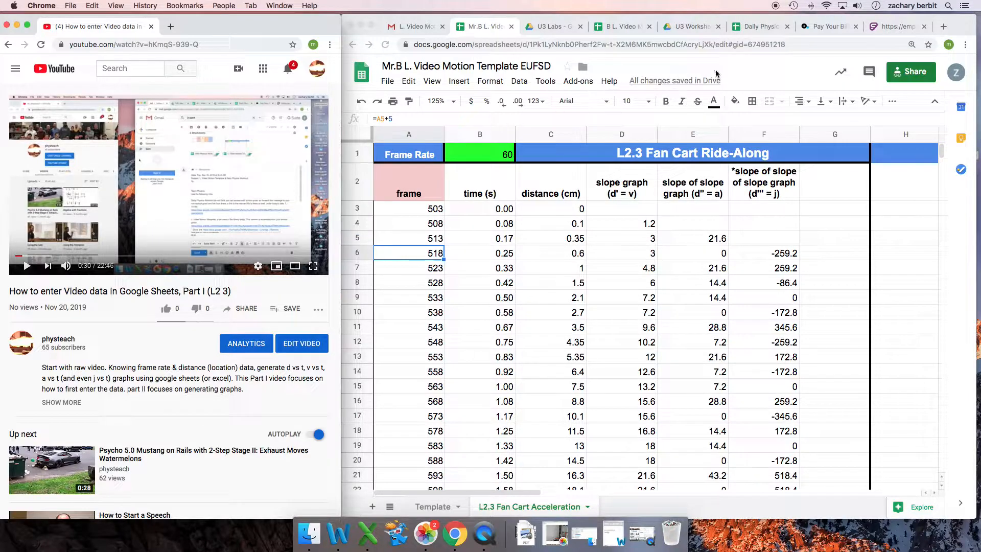
left_click(738, 64)
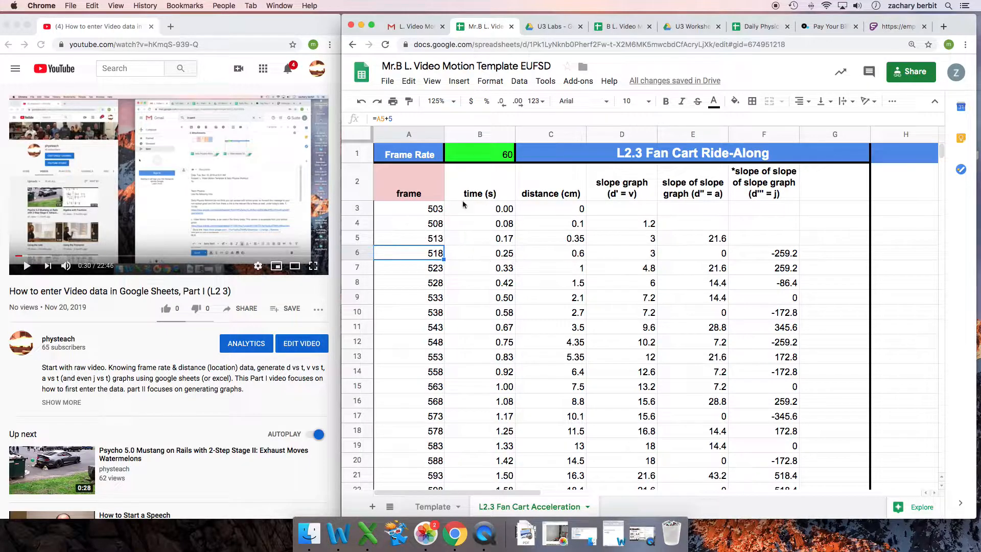
left_click(419, 213)
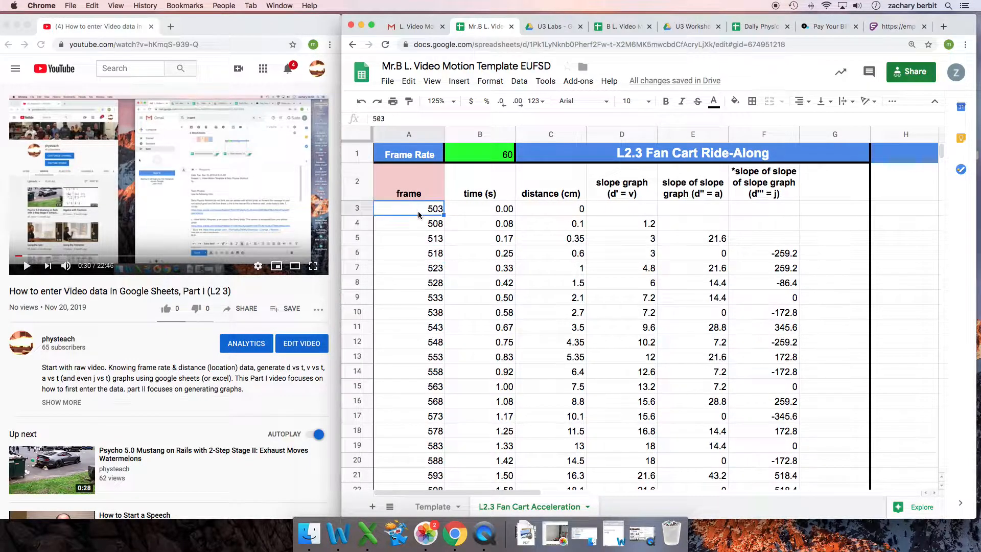
left_click(420, 259)
left_click(417, 284)
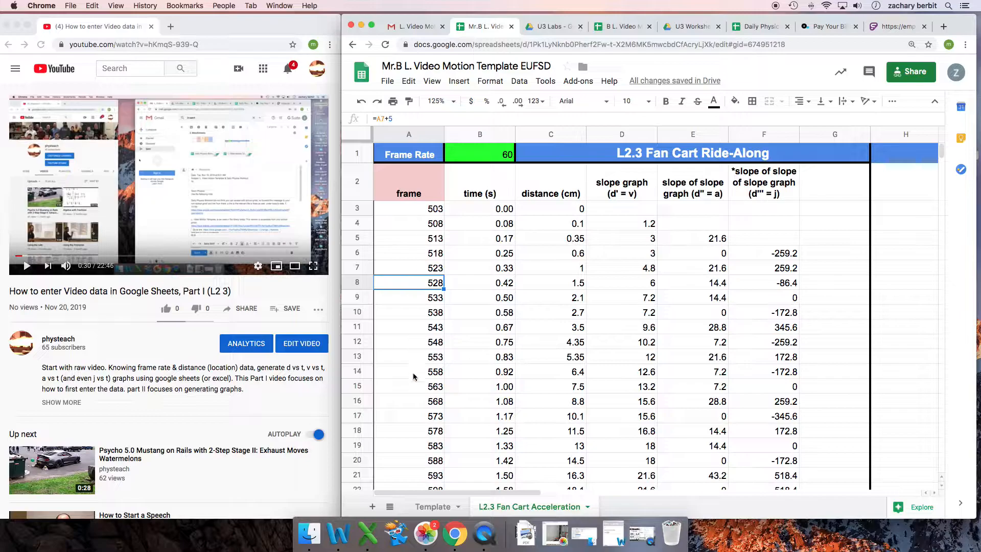
Inspect the formulas in the time column and the entries in the distance column
left_click(474, 225)
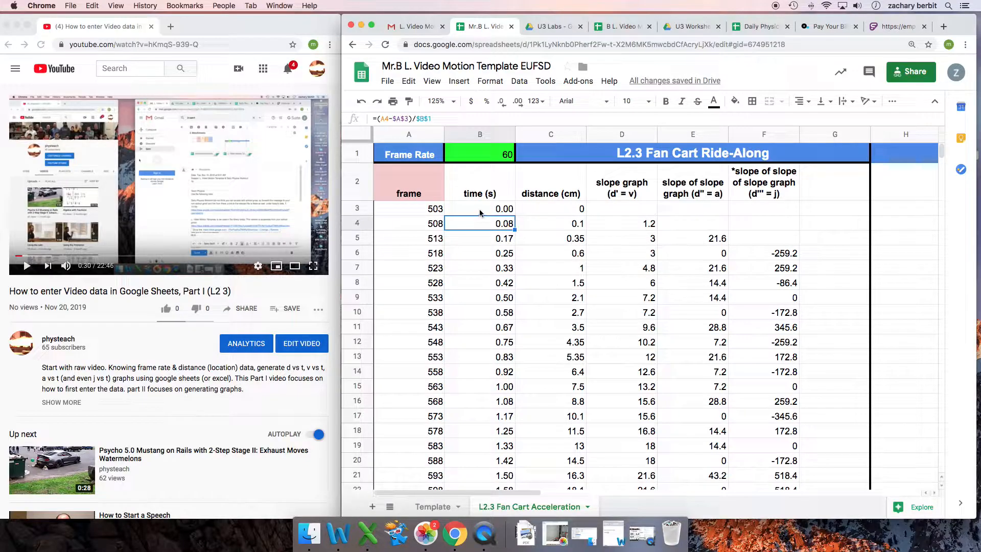
left_click(480, 212)
left_click(482, 329)
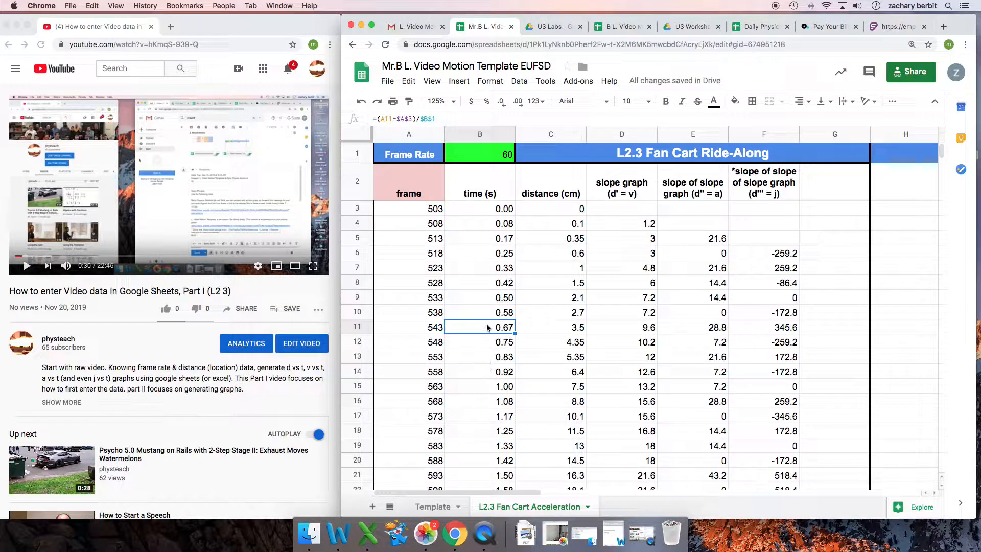
left_click(559, 213)
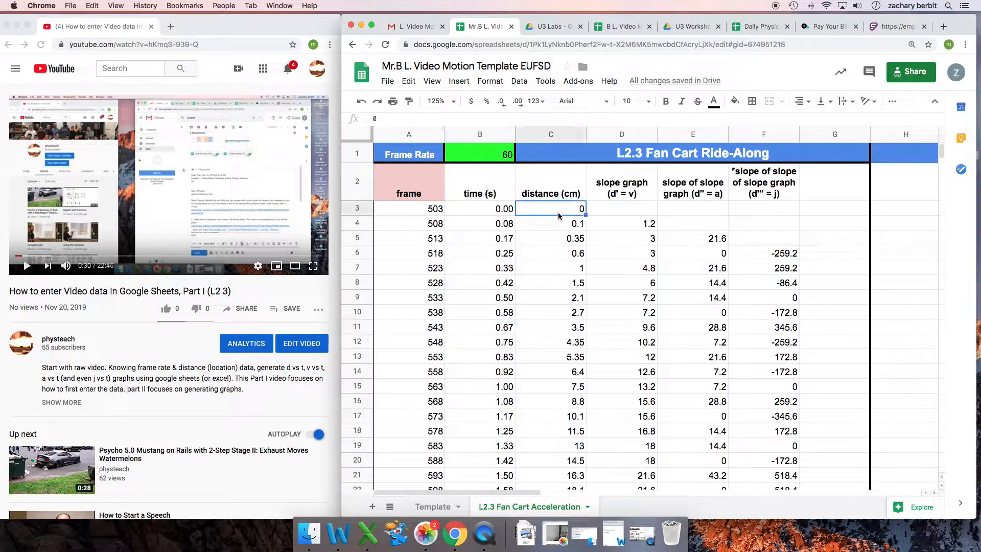
left_click(559, 235)
left_click(559, 266)
left_click(558, 313)
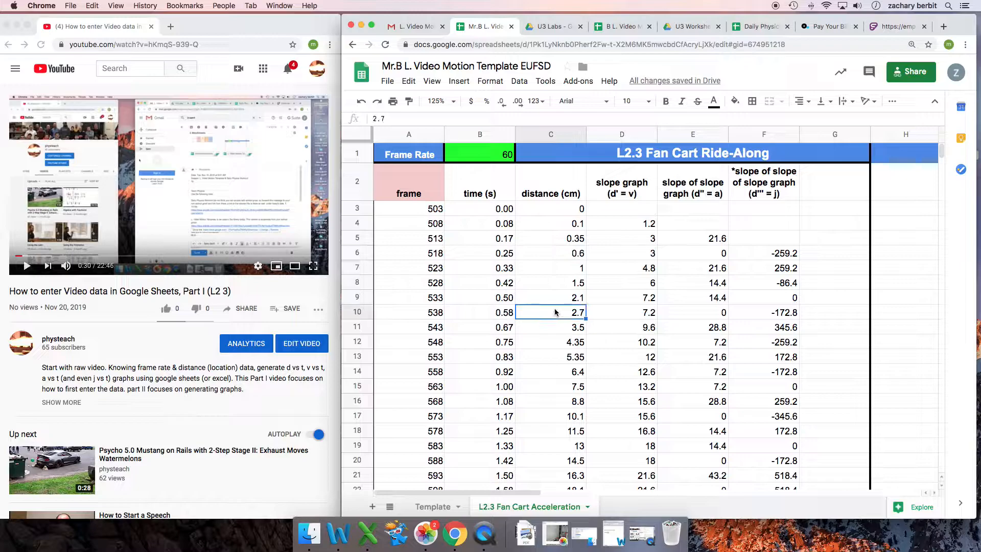
left_click(559, 343)
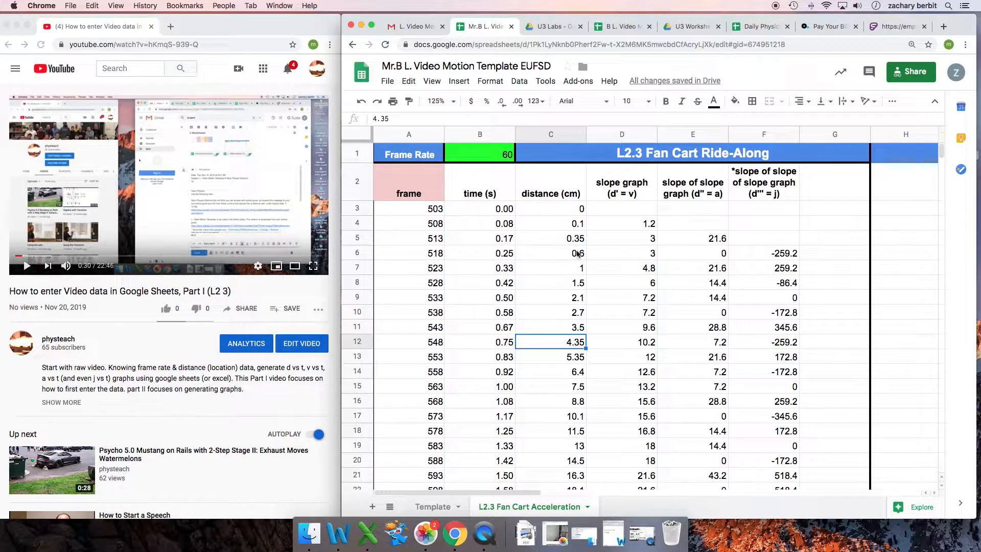
Inspect the slope formulas in the velocity, acceleration and jerk columns against the data they refer to
left_click(633, 227)
left_click(568, 230)
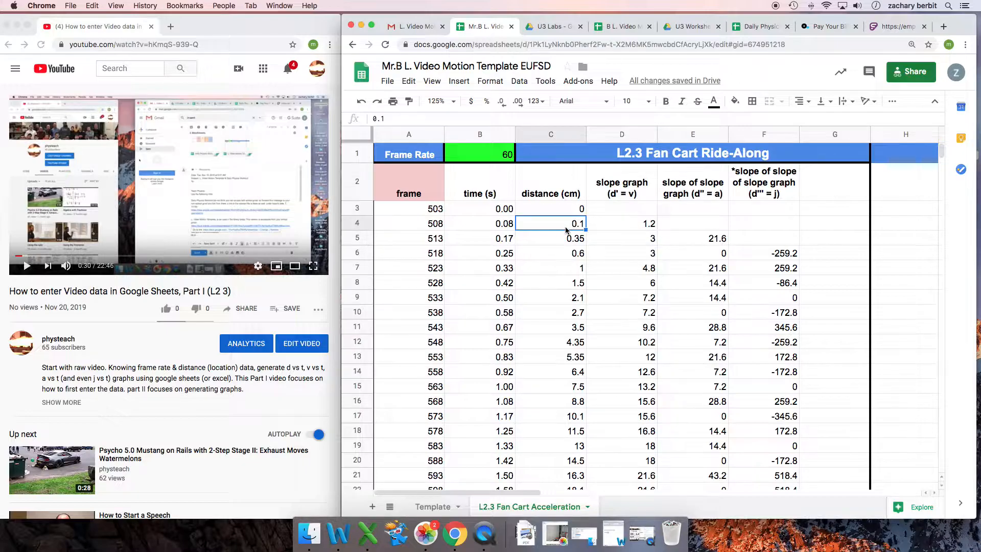
left_click(697, 228)
left_click(648, 236)
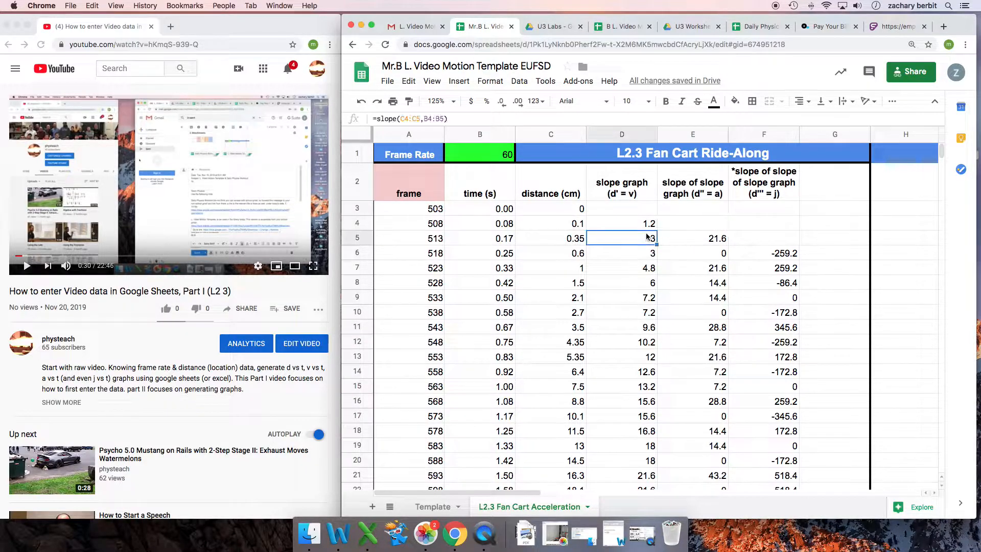
left_click(754, 249)
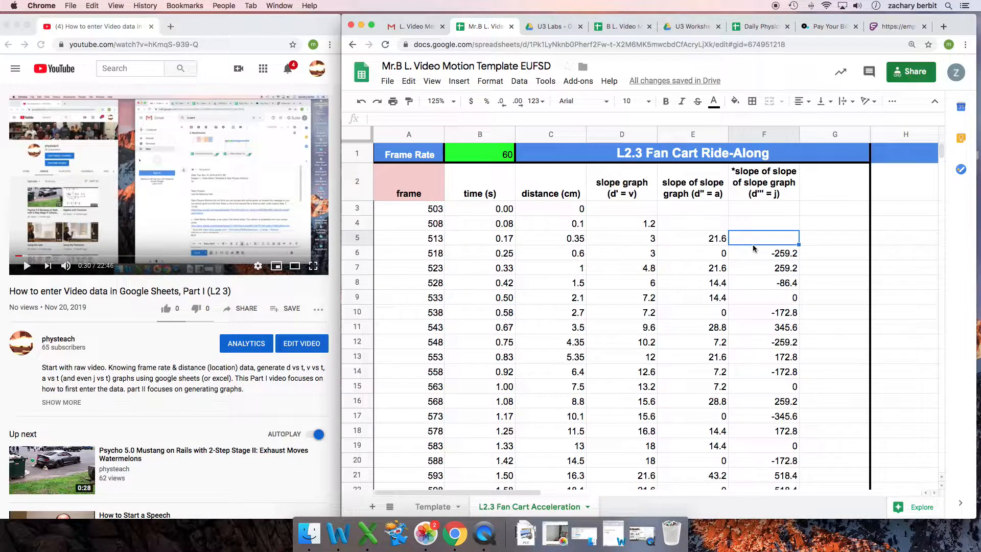
left_click(715, 254)
left_click(765, 268)
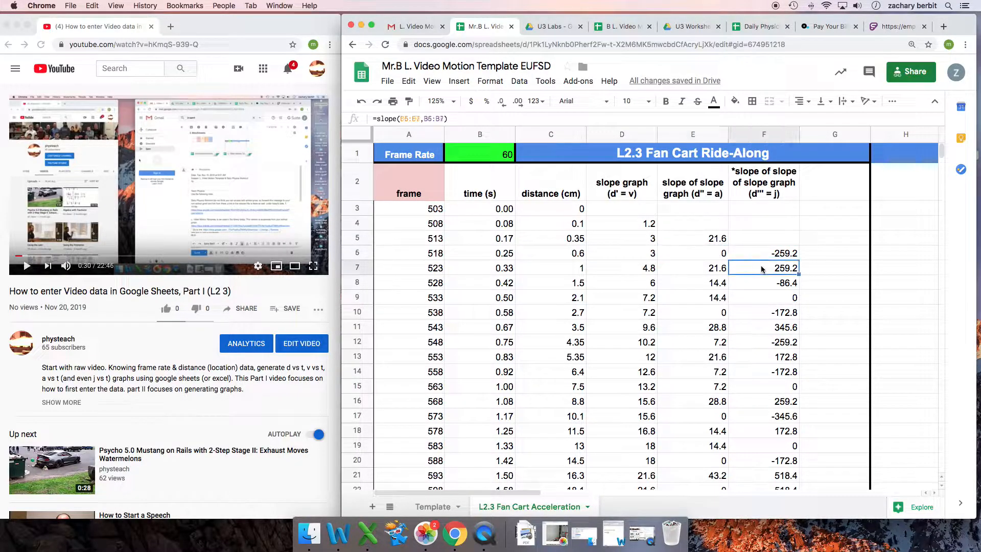
Highlight jerk column F, and separately the distance, velocity and acceleration columns C to E, for review
left_click(763, 135)
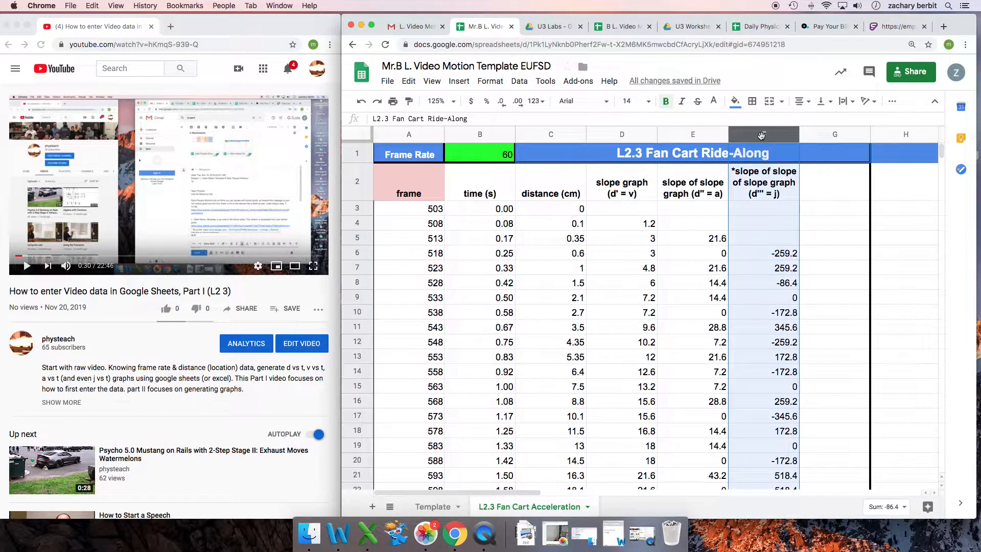
left_click(809, 222)
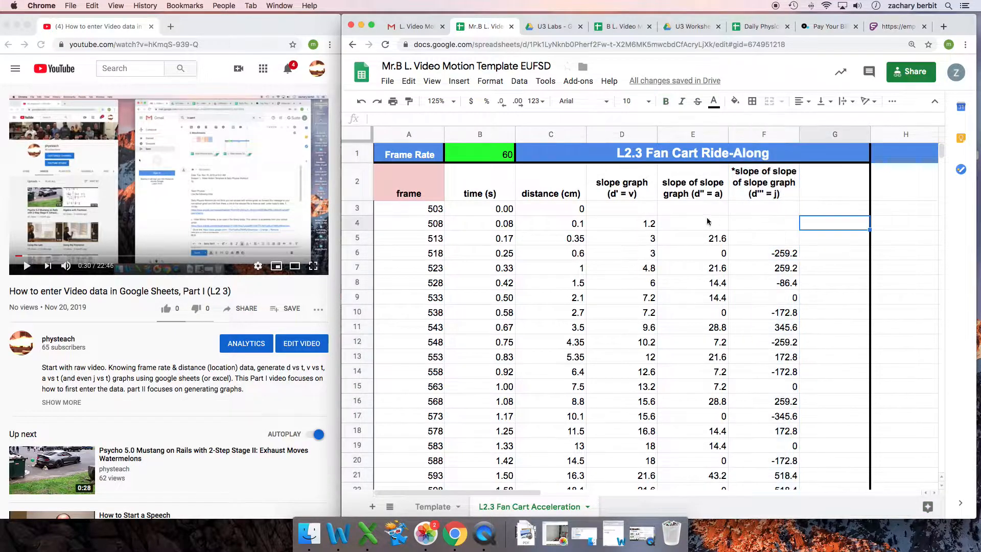
left_click(562, 133)
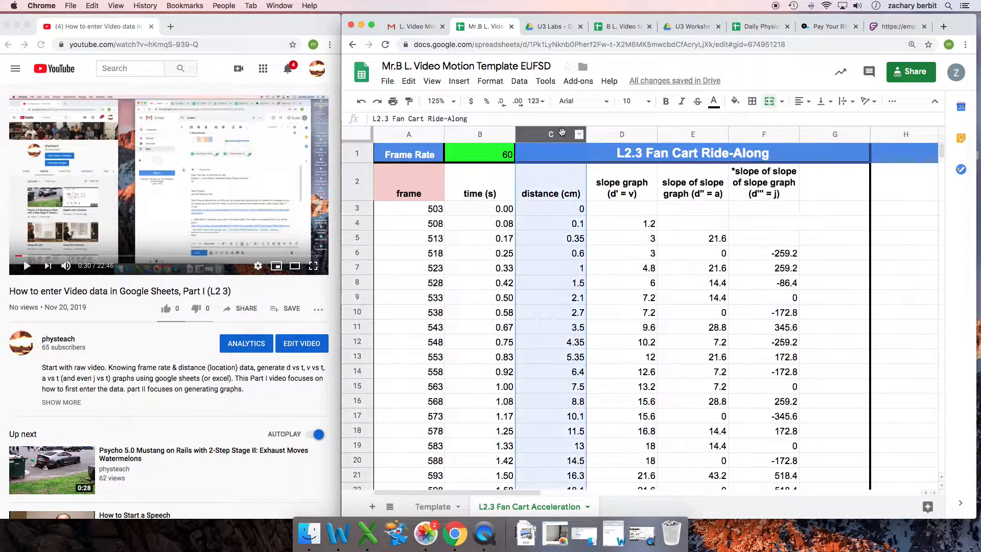
left_click_drag(562, 133, 690, 134)
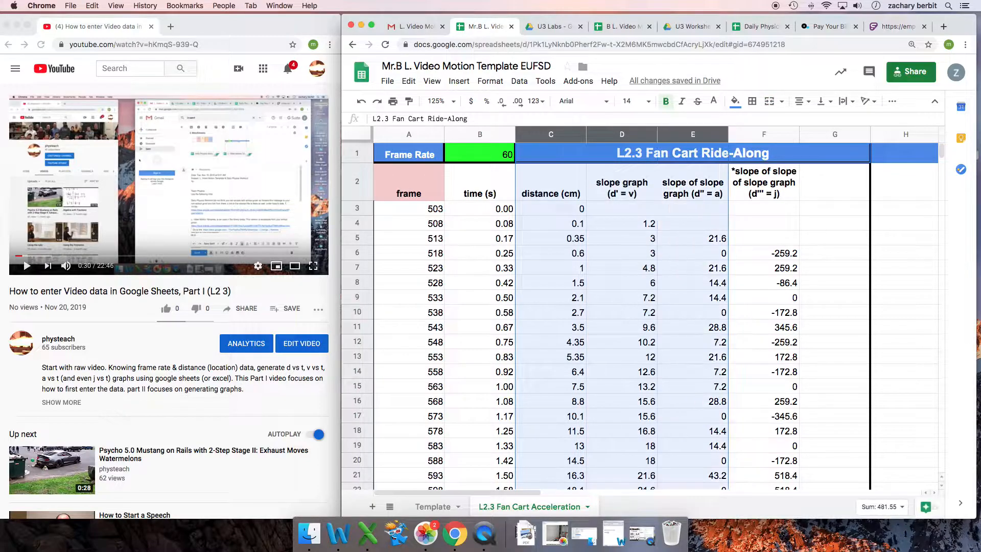
left_click(786, 246)
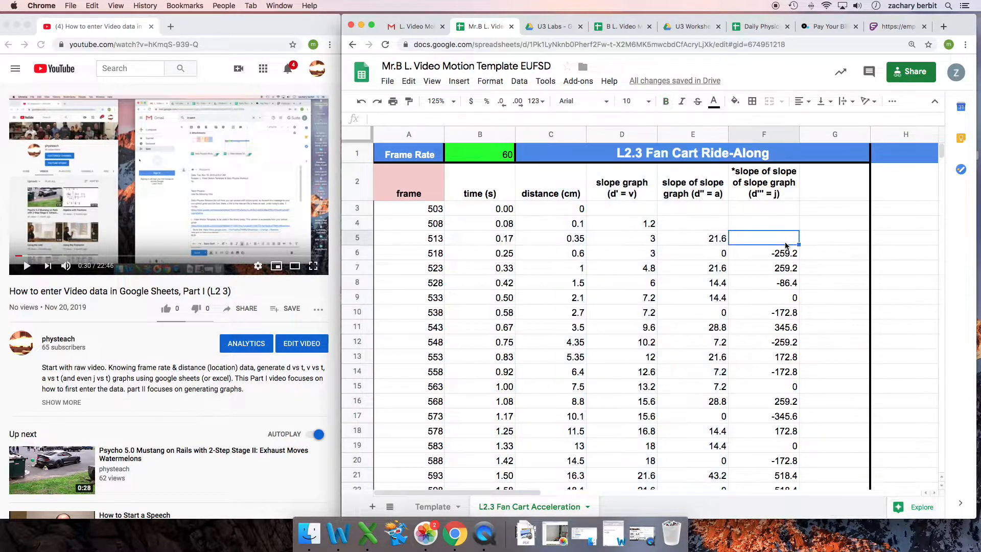
Select the time and distance data including headers, B2:C25, and reveal the additional editing tools that include chart insertion
left_click(484, 193)
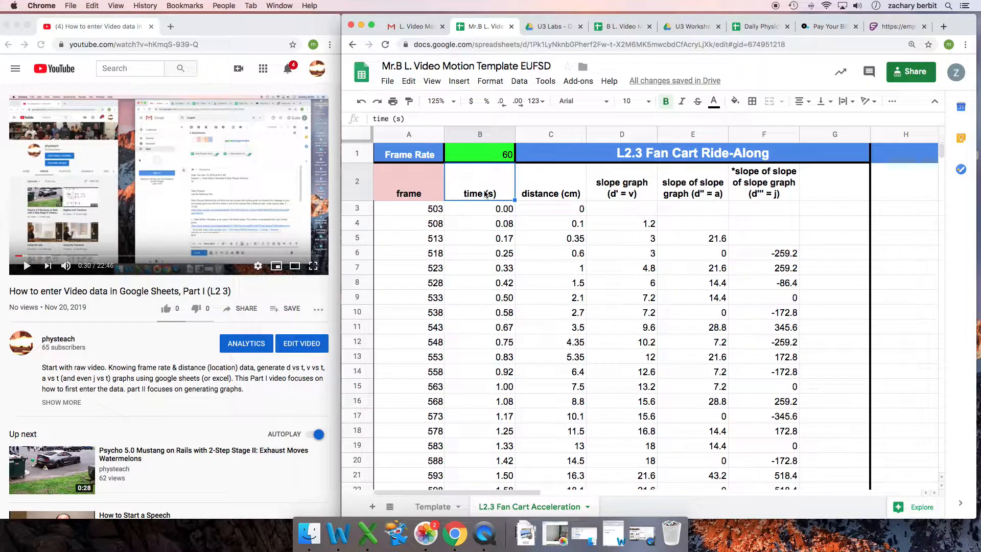
left_click_drag(488, 193, 528, 365)
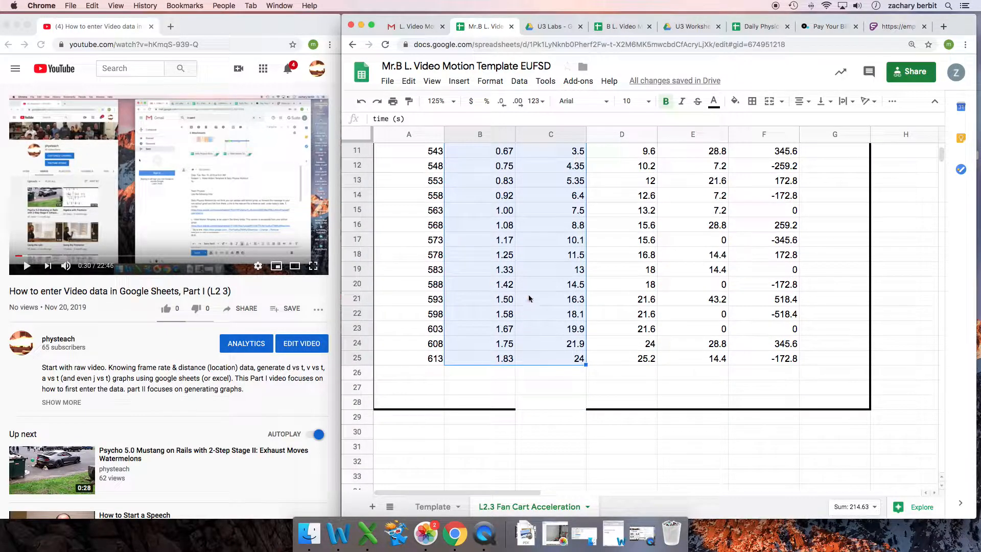
scroll(528, 294, "up", 5)
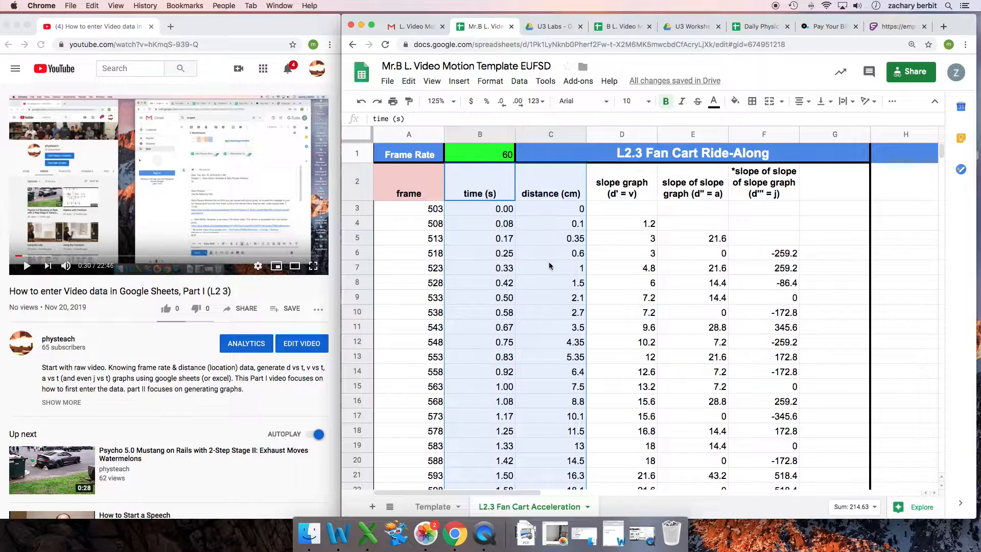
scroll(549, 261, "down", 2)
scroll(549, 262, "up", 2)
left_click(893, 104)
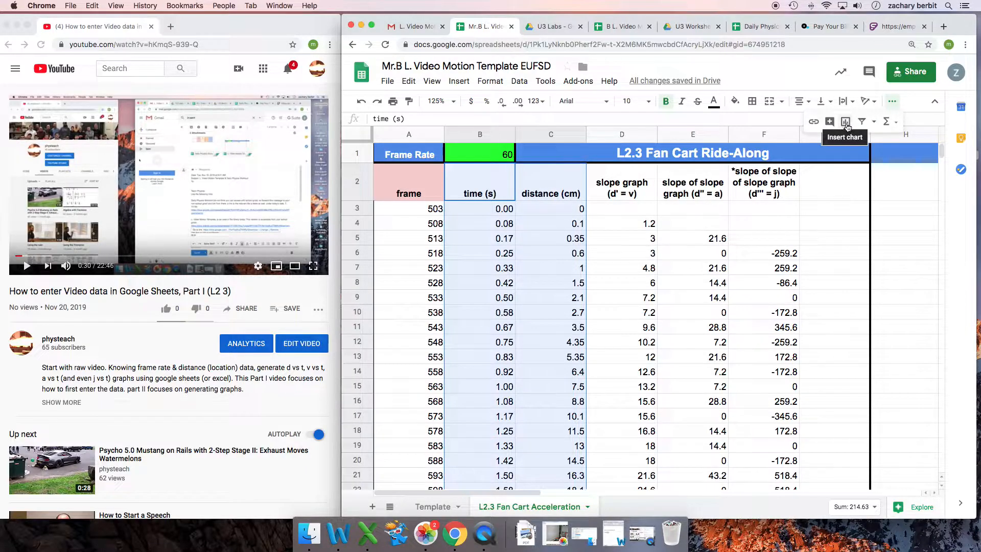
right_click(533, 265)
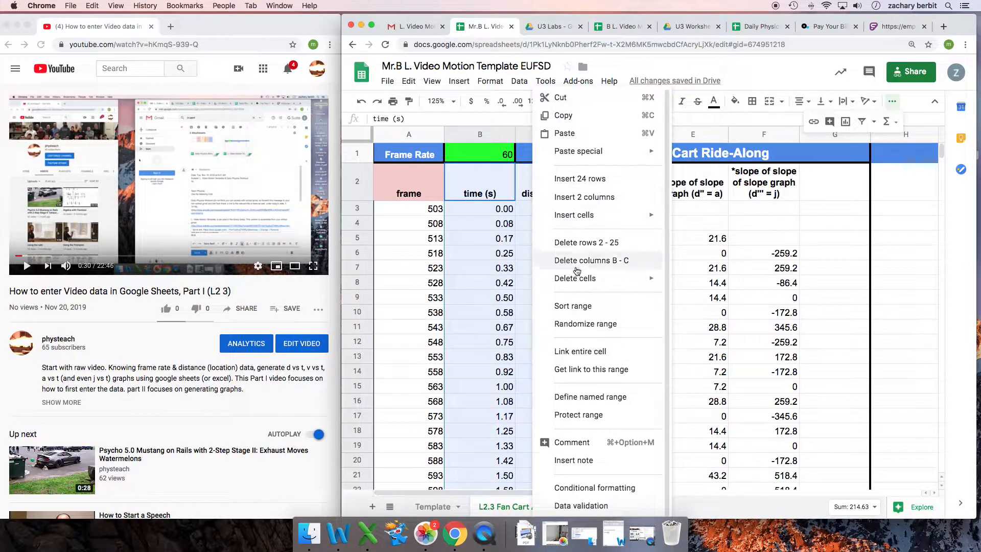
left_click(506, 305)
left_click_drag(487, 189, 547, 241)
left_click_drag(546, 274, 544, 419)
Try to select the time and distance data from C25 up to the header row, and reset the selection to C25
left_click(545, 419)
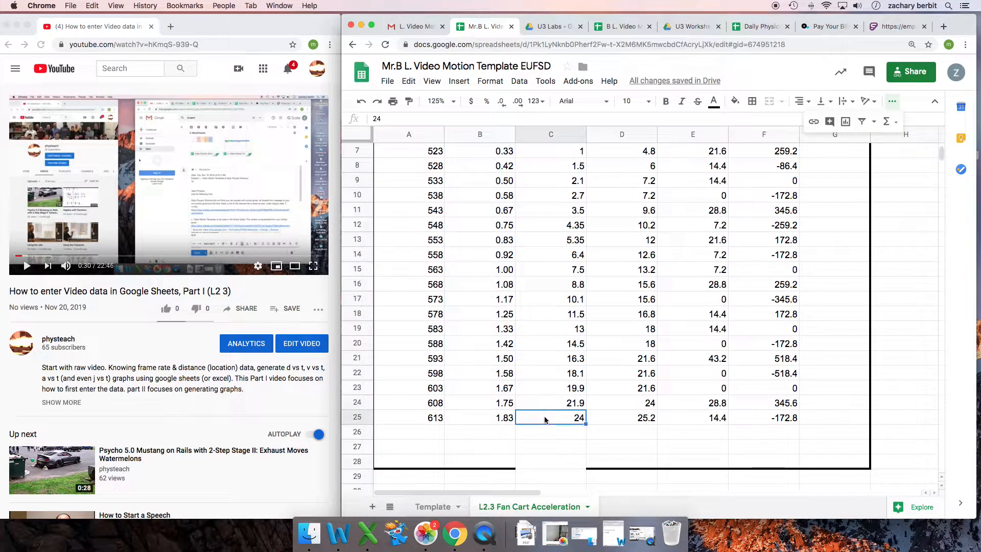
key("shift+Left")
key("shift+Up")
key("shift+Up")
key("shift+Up")
key("shift+Up")
key("shift+Up")
key("shift+Up")
key("shift+Up")
key("shift+Up")
key("shift+Up")
key("shift+Up")
key("shift+Up")
key("shift+Up")
key("shift+Up")
key("shift+Up")
key("shift+Up")
key("shift+Up")
key("shift+Up")
key("shift+Up")
key("shift+Up")
key("shift+Up")
key("shift+Up")
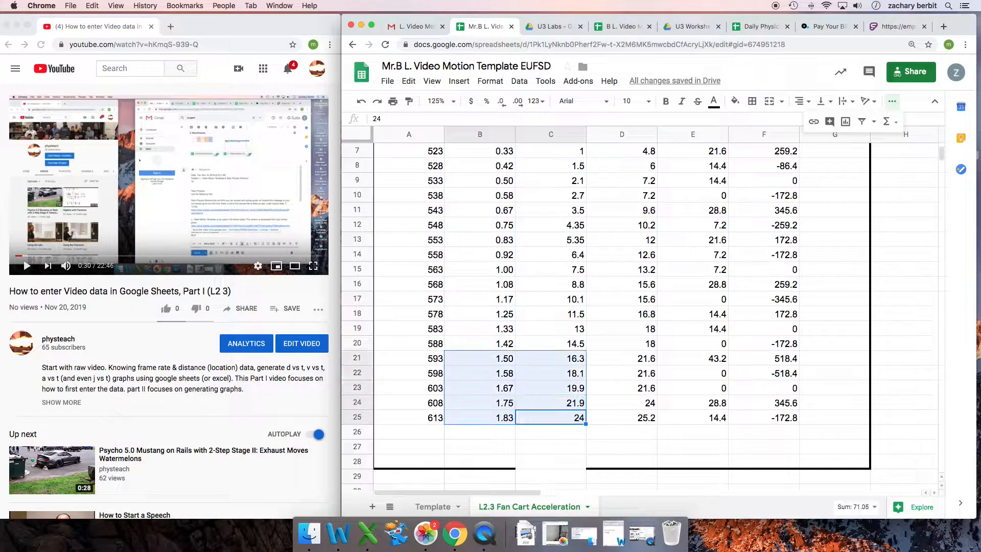
key("shift+Up")
key("shift+Up")
key("shift+Up")
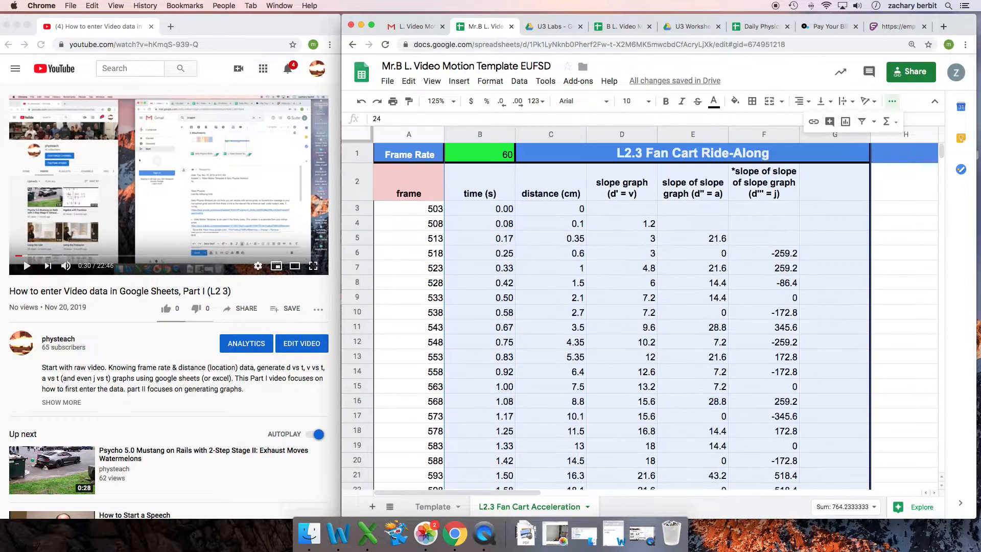
key("shift+Down")
key("shift+Down")
key("Up")
key("Down")
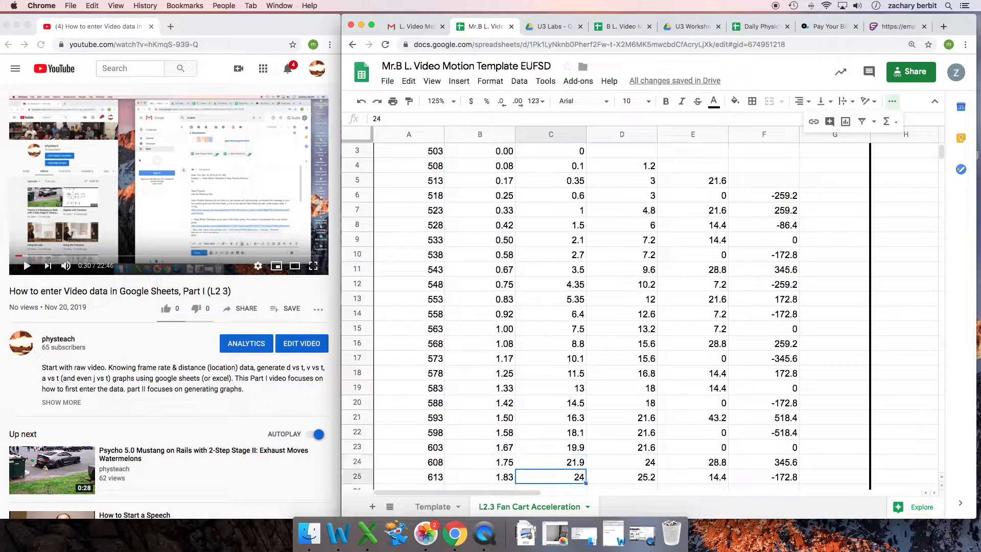
Select the time and distance data from C25 up to the header row, covering B2:C25
key("shift+Left")
key("shift+Up")
key("shift+Up")
key("shift+Up")
key("shift+Up")
key("shift+Up")
key("shift+Up")
key("shift+Up")
key("shift+Up")
key("shift+Up")
key("shift+Up")
key("shift+Up")
key("shift+Up")
key("shift+Up")
key("shift+Up")
key("shift+Up")
key("shift+Up")
key("shift+Up")
key("shift+Up")
key("shift+Up")
key("shift+Up")
key("shift+Up")
key("shift+Up")
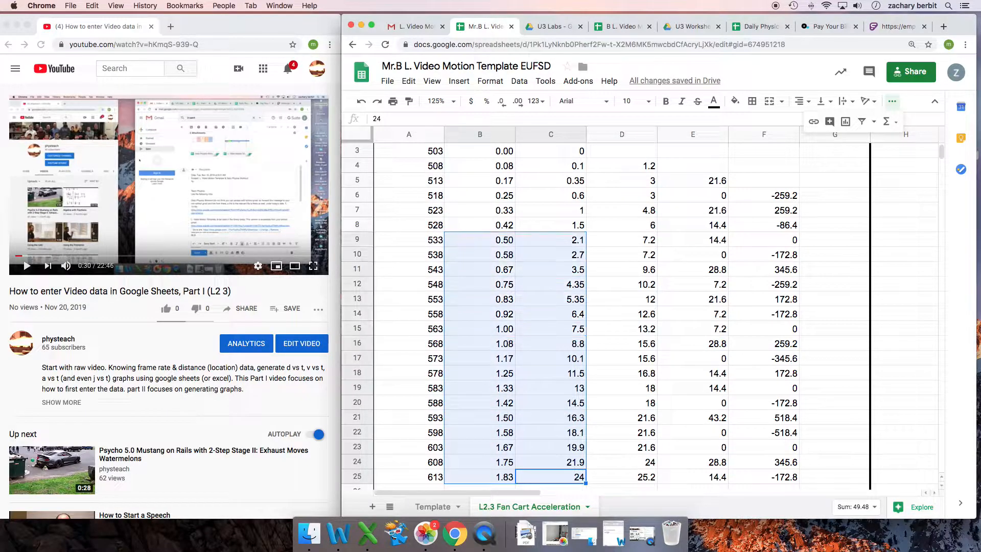
scroll(643, 316, "up", 2)
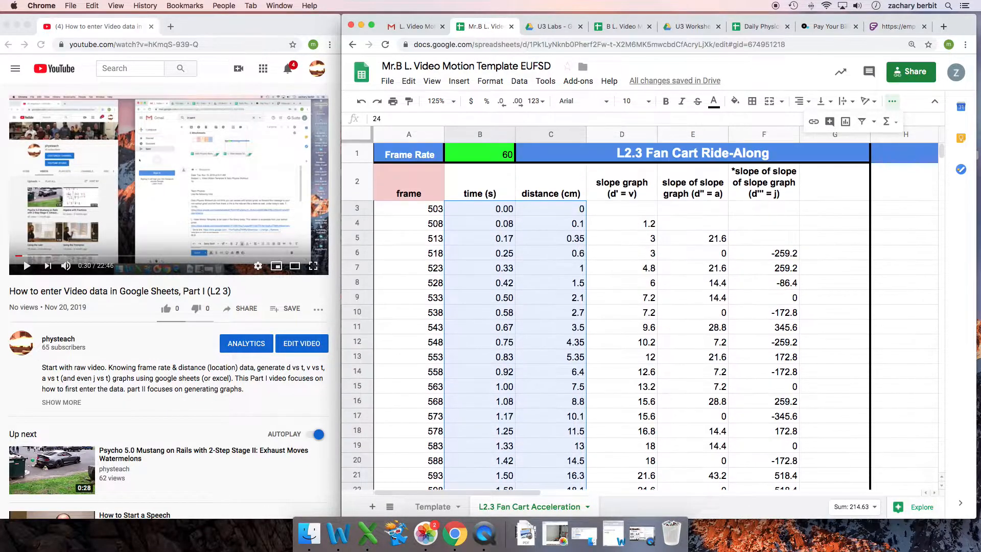
key("shift+Up")
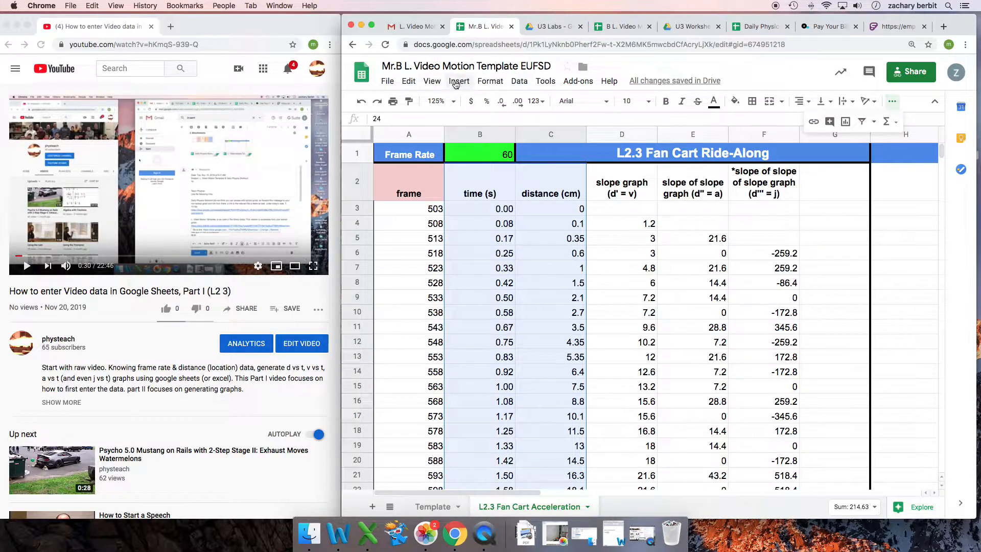
Insert a chart of the selected time and distance data, and widen the spreadsheet's browser window to fit the whole chart
left_click(455, 84)
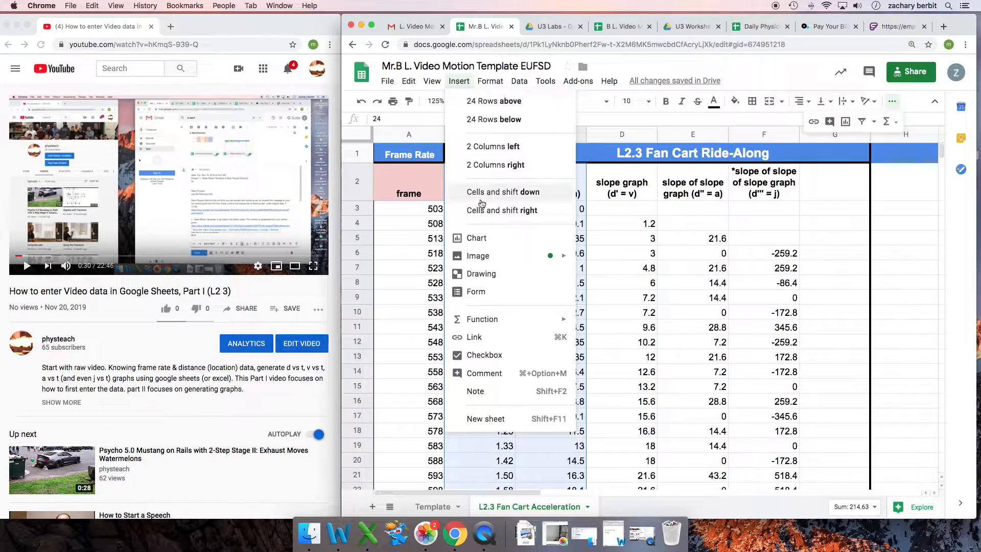
left_click(846, 125)
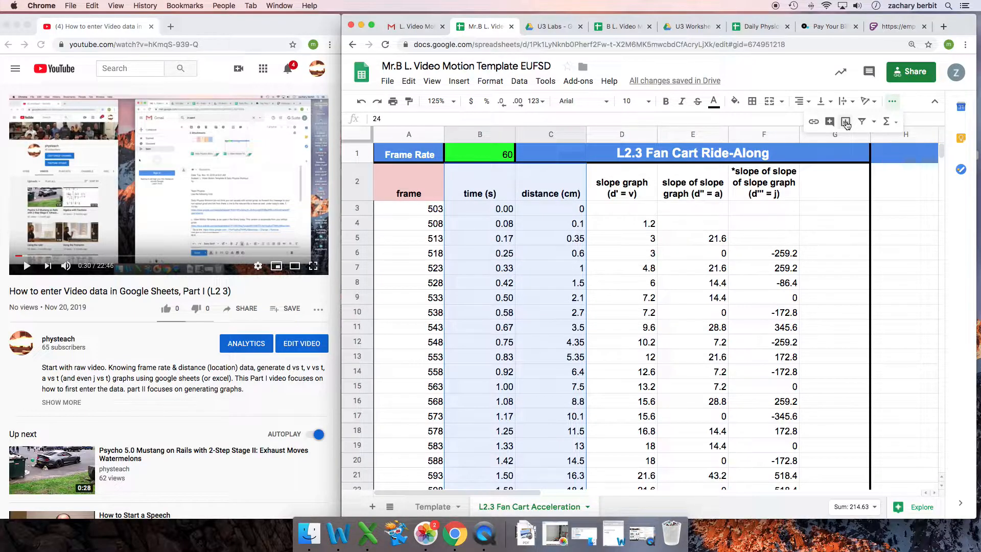
left_click(845, 123)
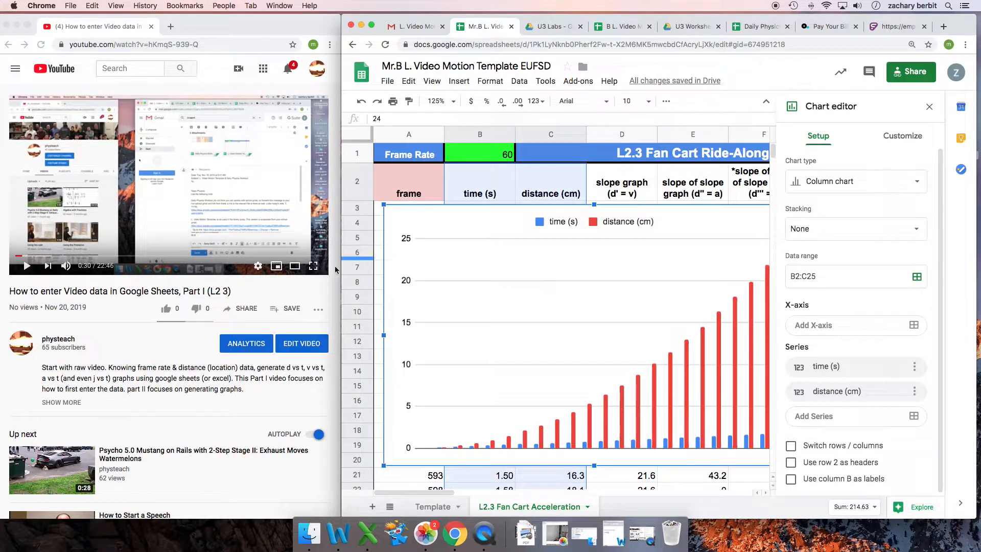
left_click_drag(341, 268, 285, 270)
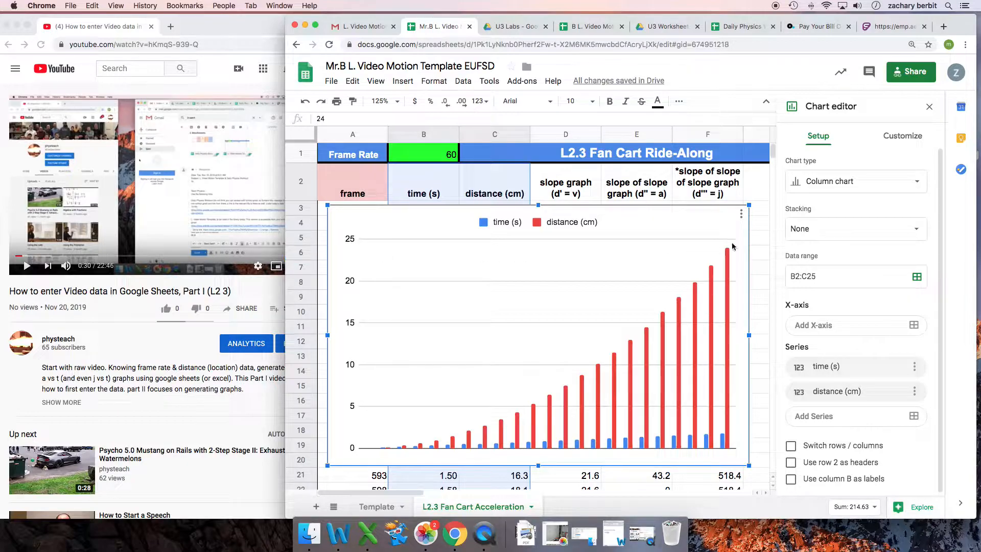
Change the chart's type from column to scatter chart
left_click(899, 188)
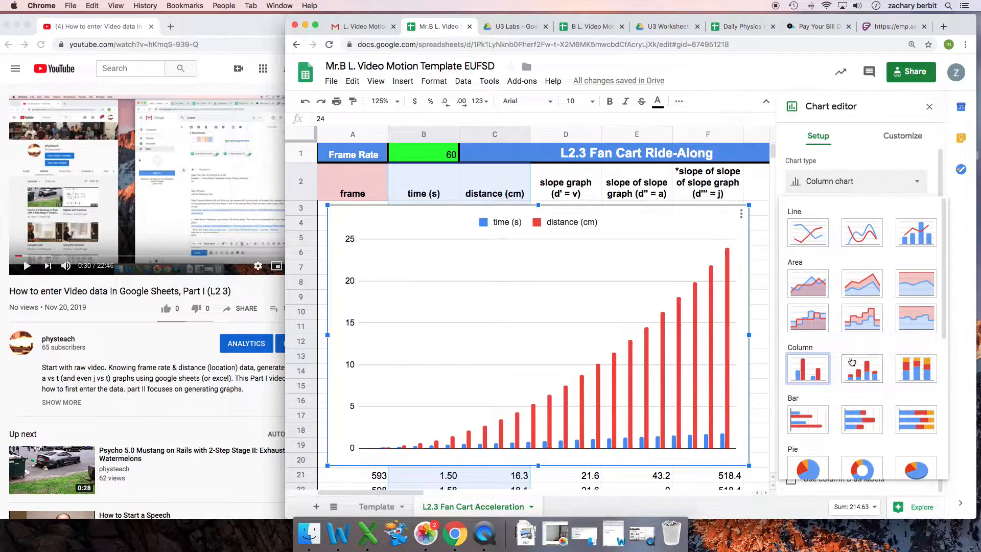
scroll(852, 361, "down", 5)
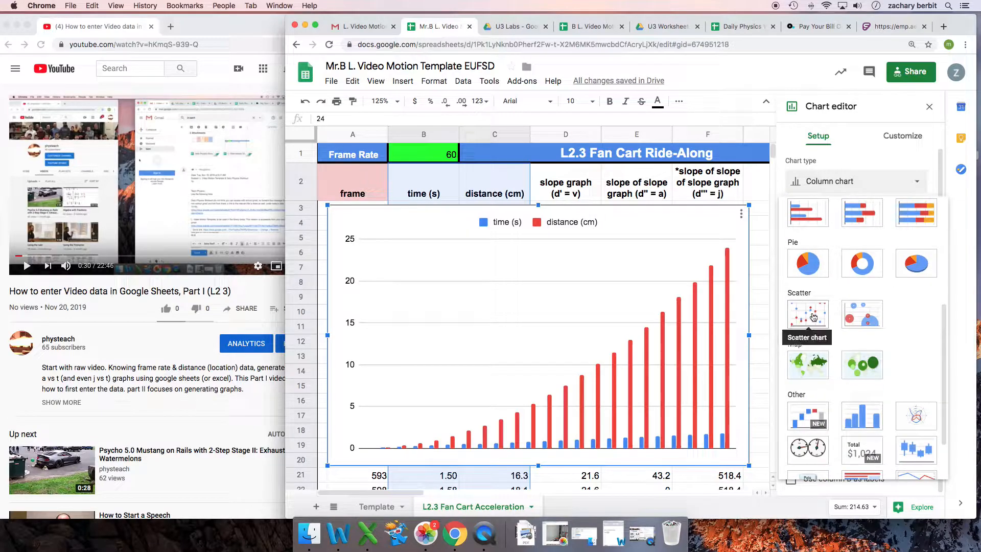
left_click(814, 316)
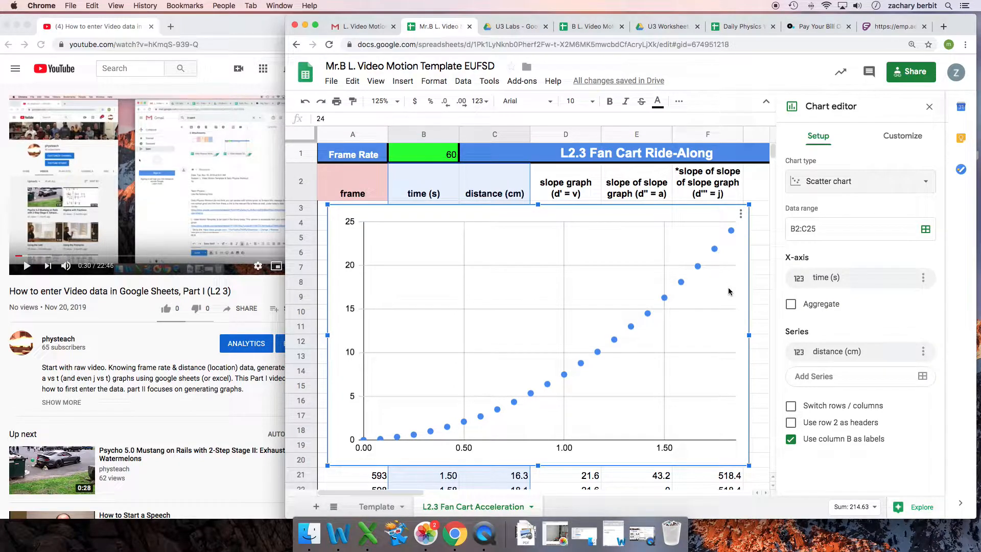
Widen the spreadsheet's browser window further and set the sheet zoom to 100%
left_click_drag(285, 268, 239, 272)
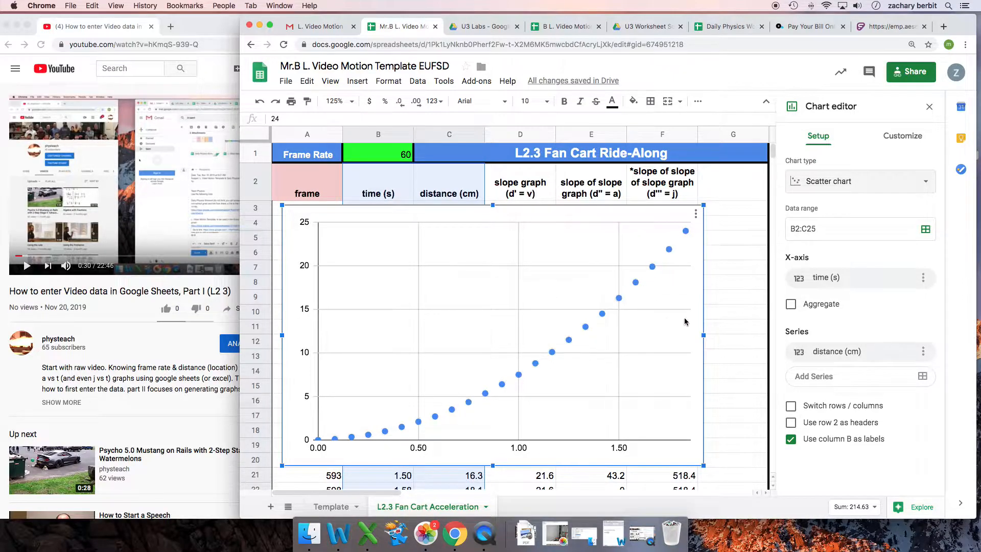
left_click(337, 101)
left_click(345, 177)
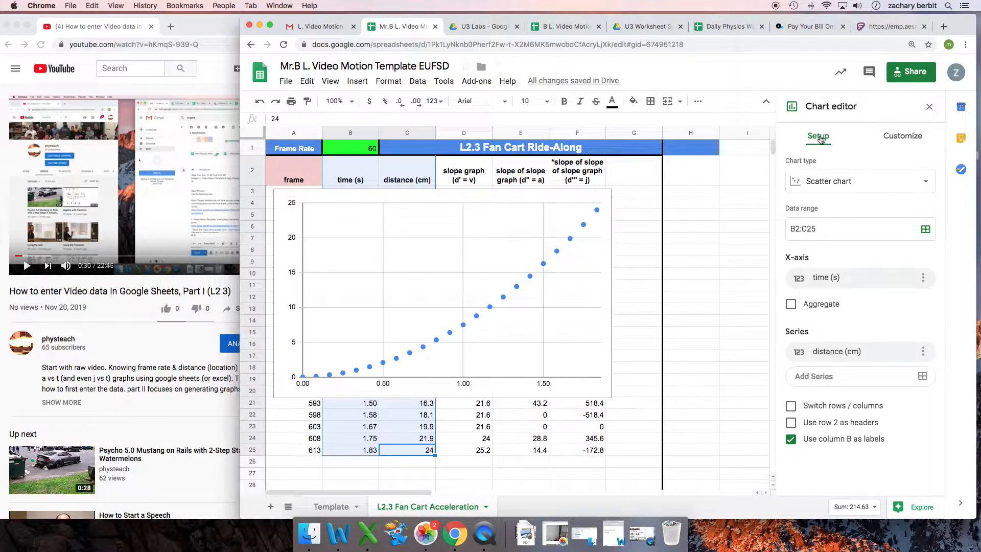
Add a trendline to the chart's distance (cm) series
left_click(906, 141)
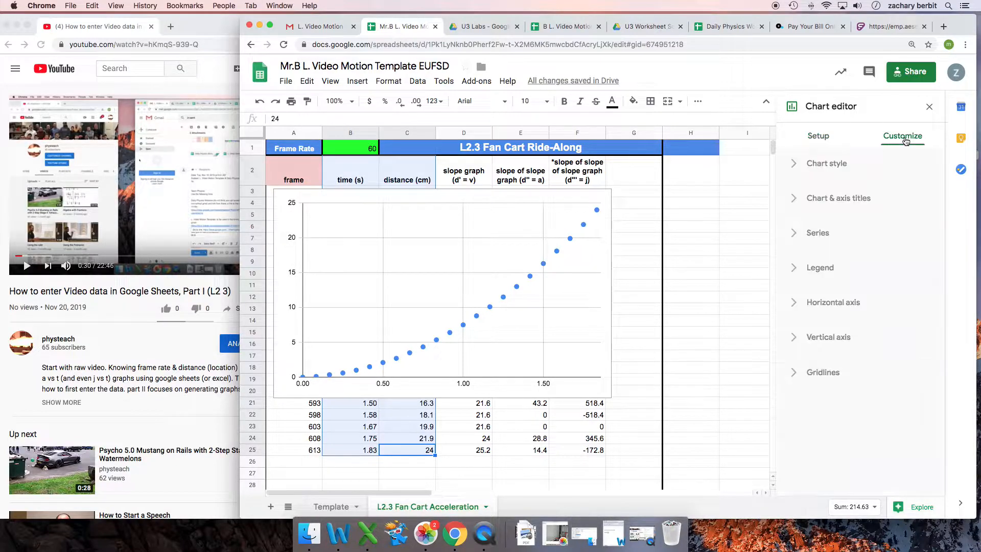
left_click(794, 235)
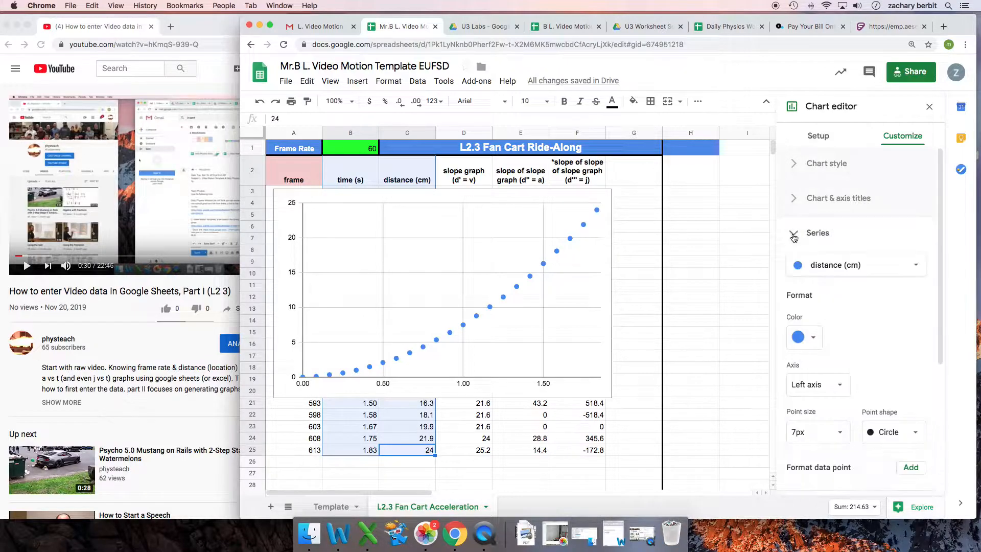
scroll(851, 330, "down", 5)
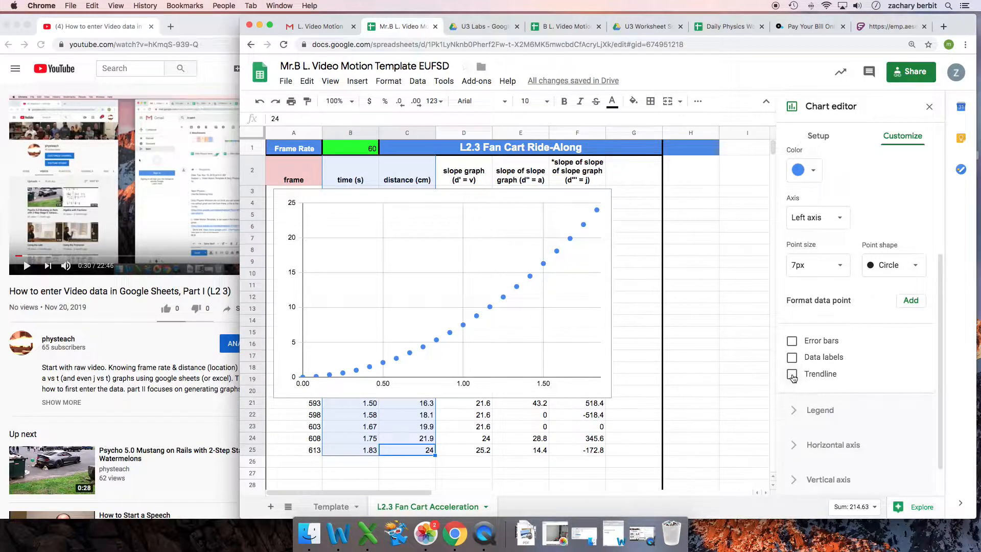
left_click(792, 374)
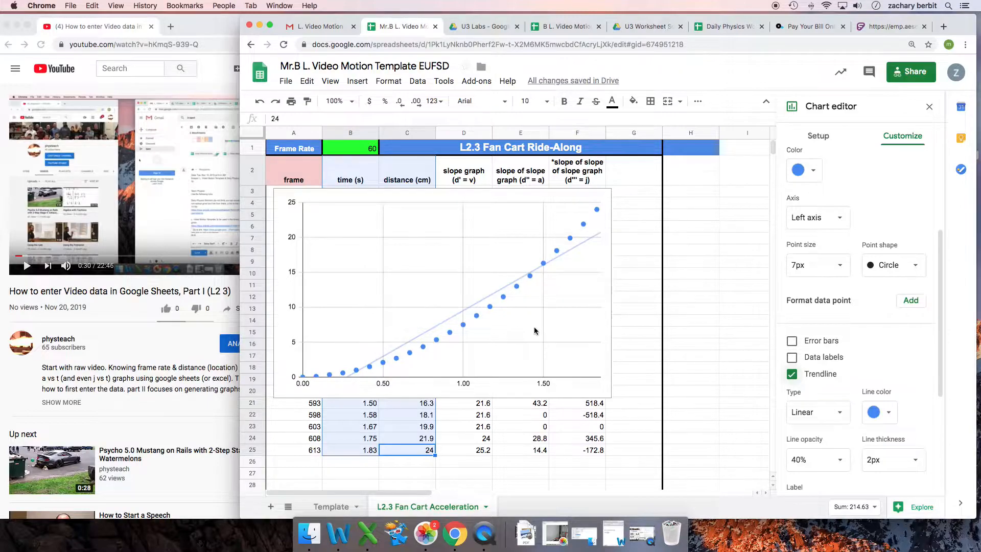
Set the distance trendline's type to Polynomial
scroll(535, 327, "down", 2)
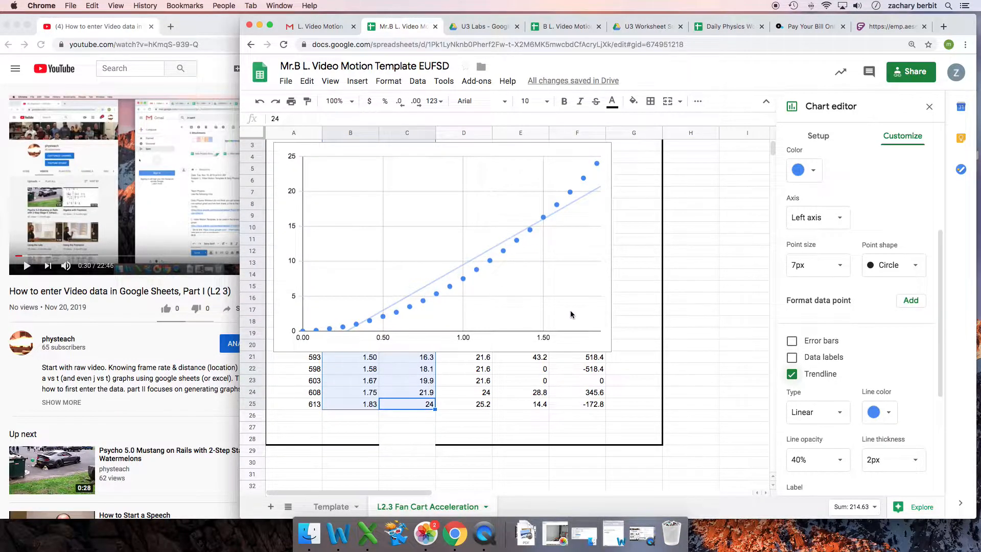
scroll(869, 340, "down", 2)
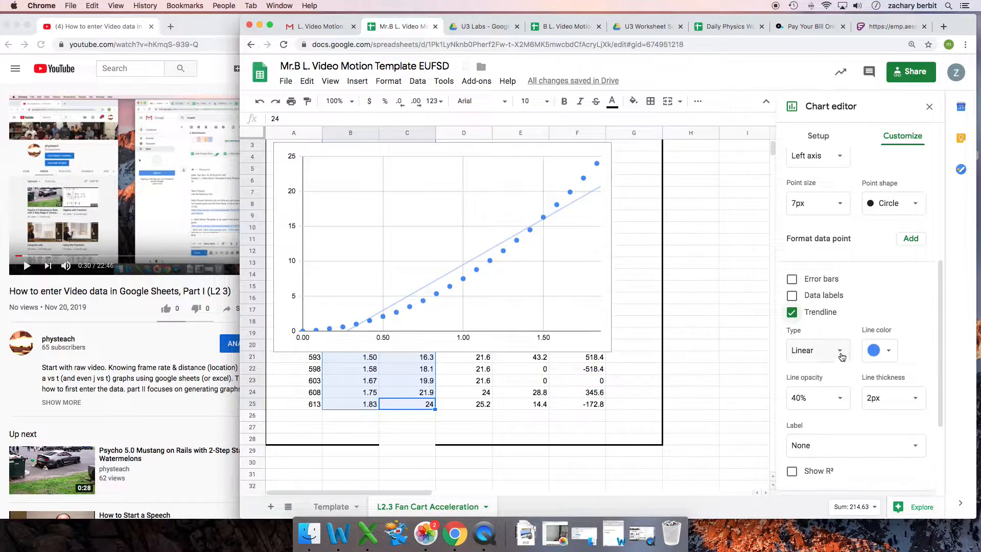
left_click(842, 357)
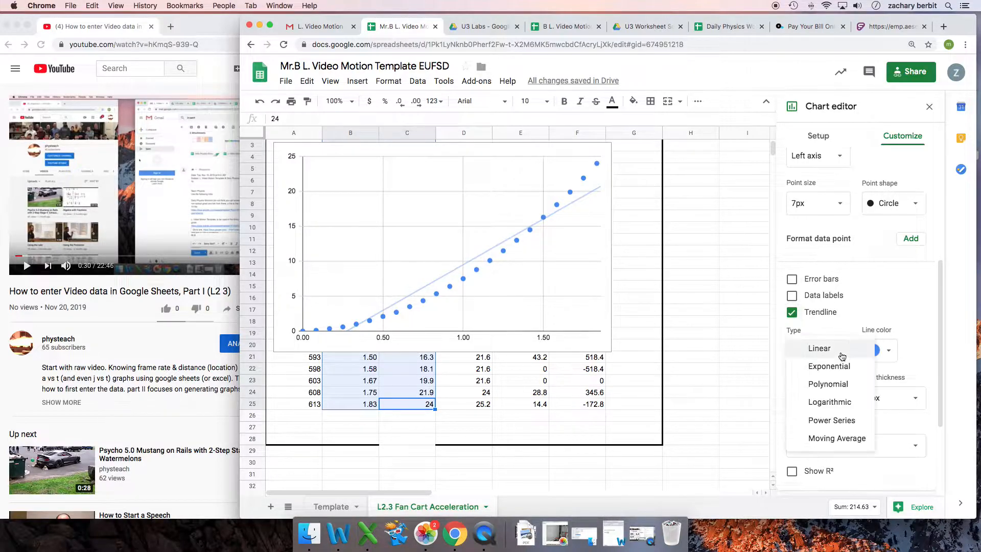
left_click(837, 387)
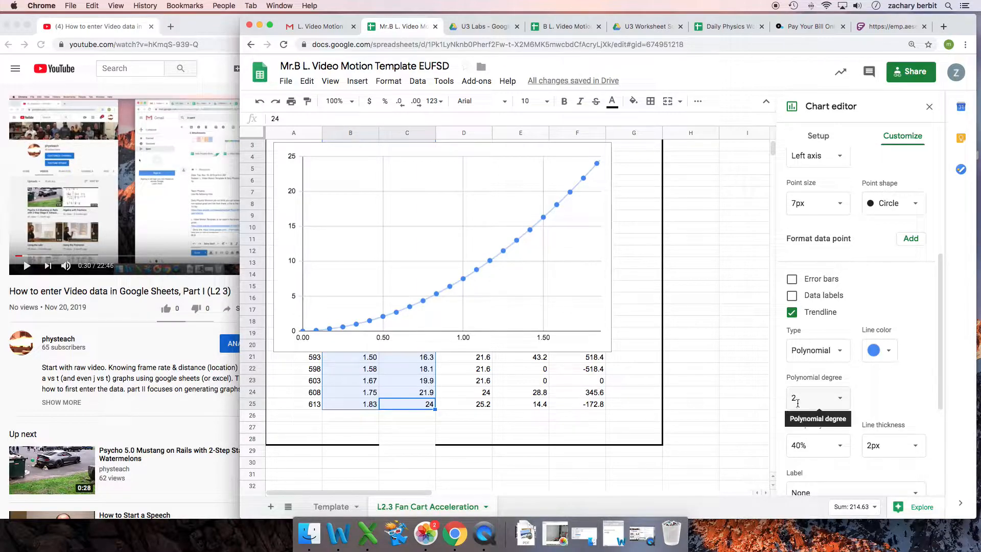
Label the polynomial trendline with its equation using the Use Equation option
scroll(888, 393, "down", 3)
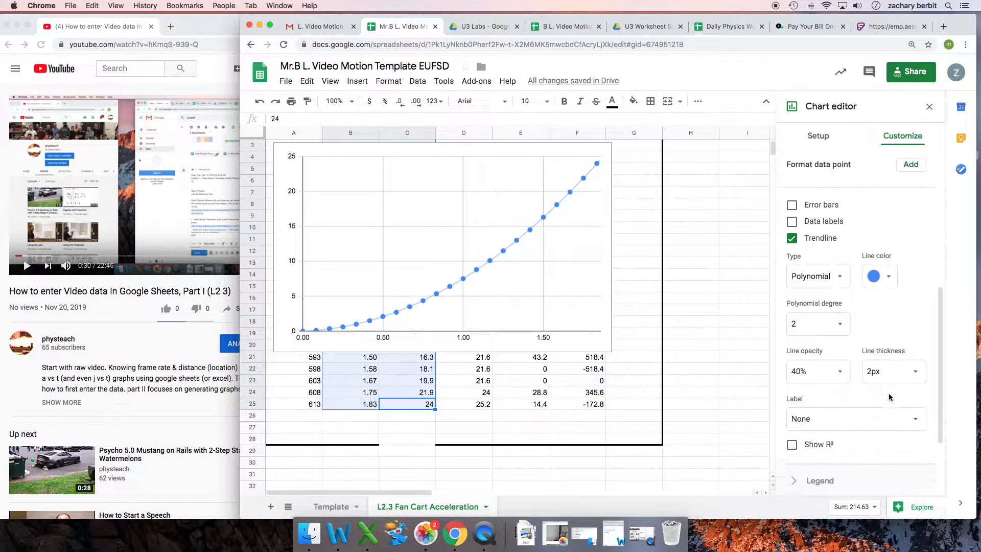
scroll(888, 394, "down", 2)
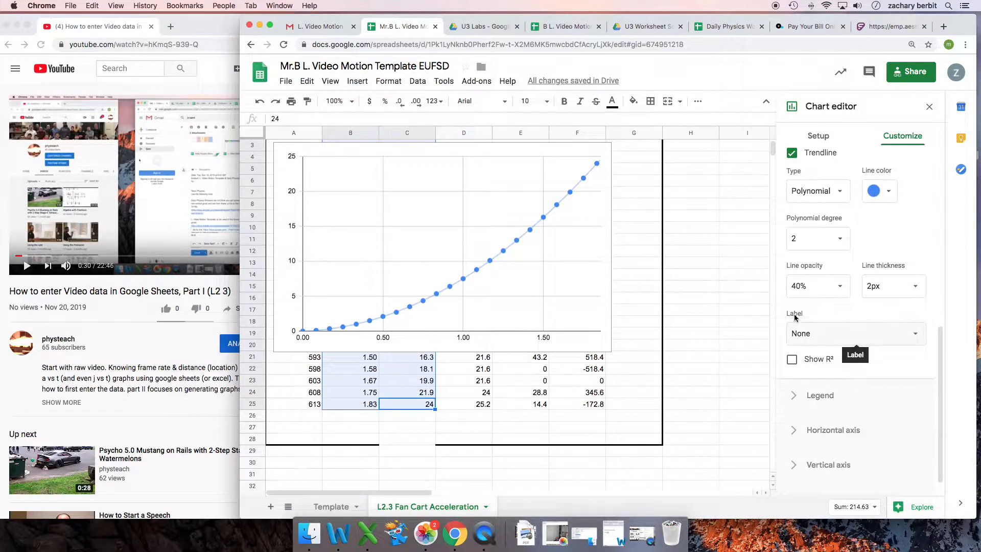
left_click(828, 339)
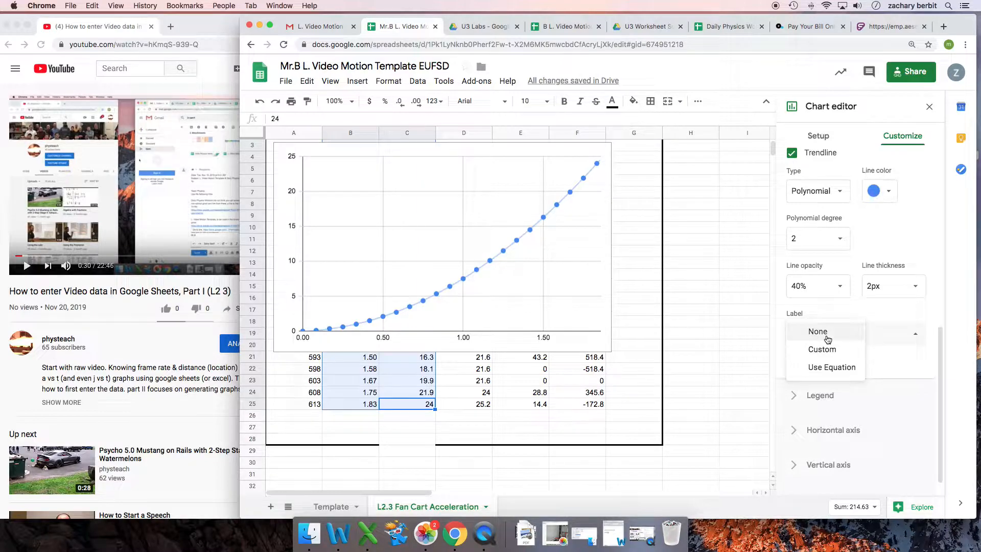
left_click(822, 369)
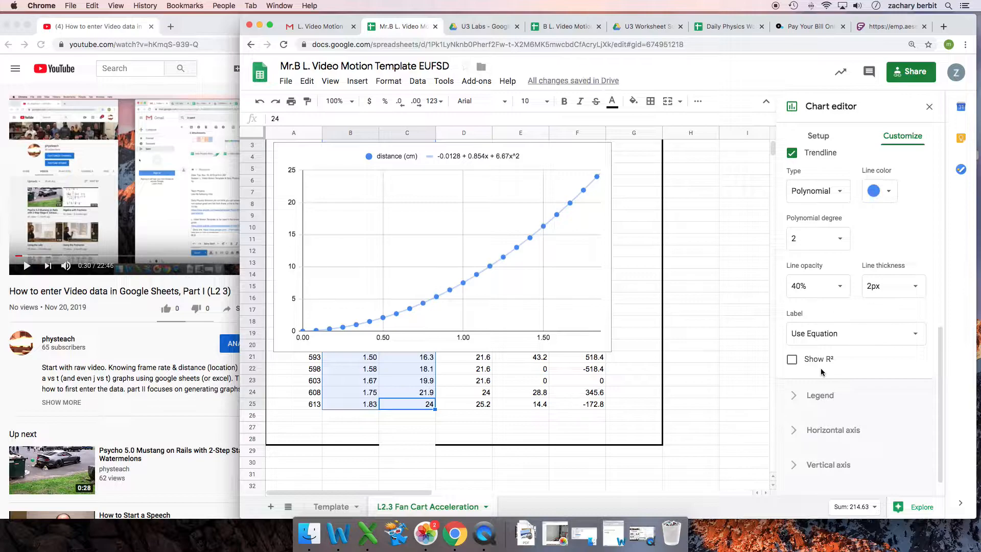
Close the chart editor and move the scatter chart beside the data table, with its upper corner at cell H1
left_click(930, 107)
left_click(530, 151)
left_click_drag(536, 151, 873, 179)
left_click_drag(668, 179, 679, 173)
scroll(681, 172, "up", 3)
scroll(680, 174, "right", 2)
left_click_drag(615, 223, 658, 155)
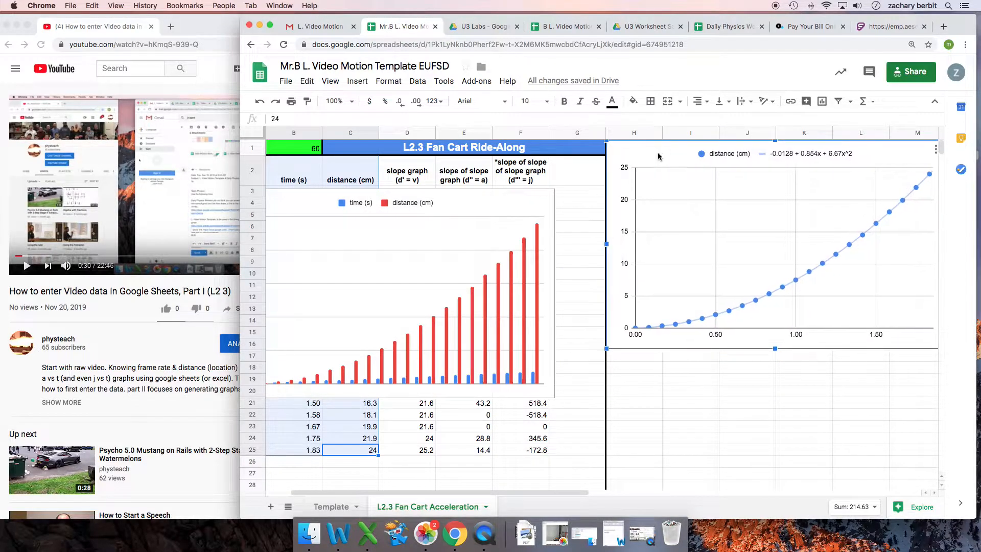
Delete the leftover column chart covering the data table
left_click(404, 283)
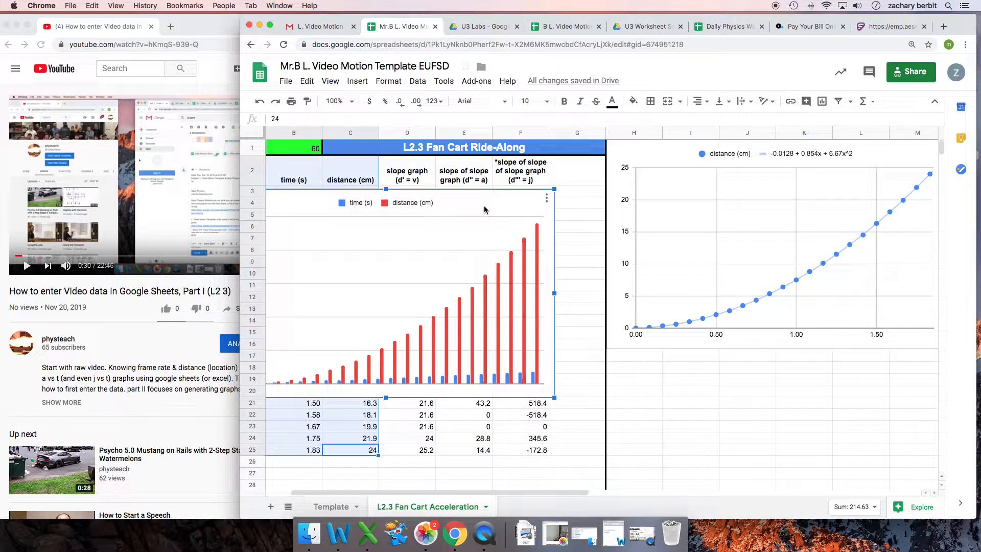
key("Delete")
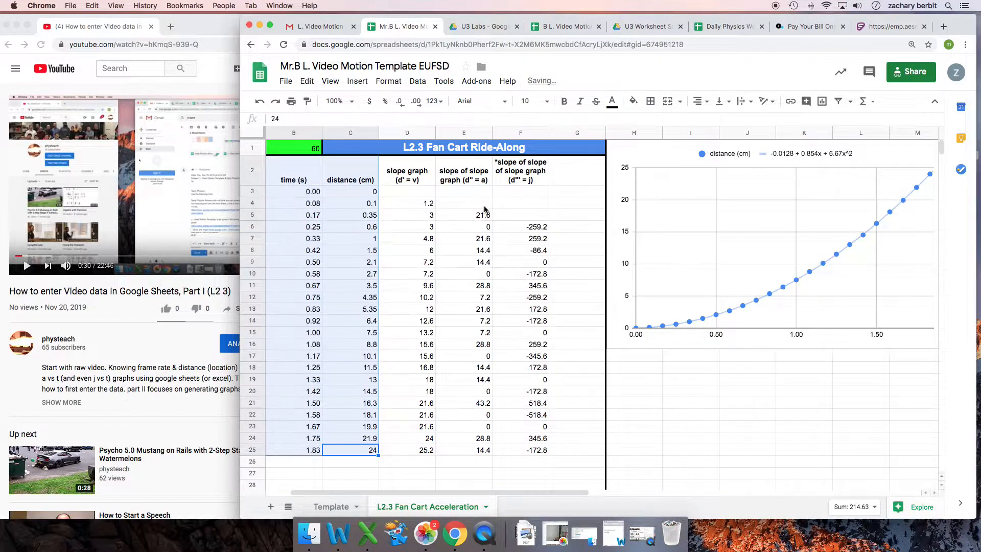
left_click(499, 252)
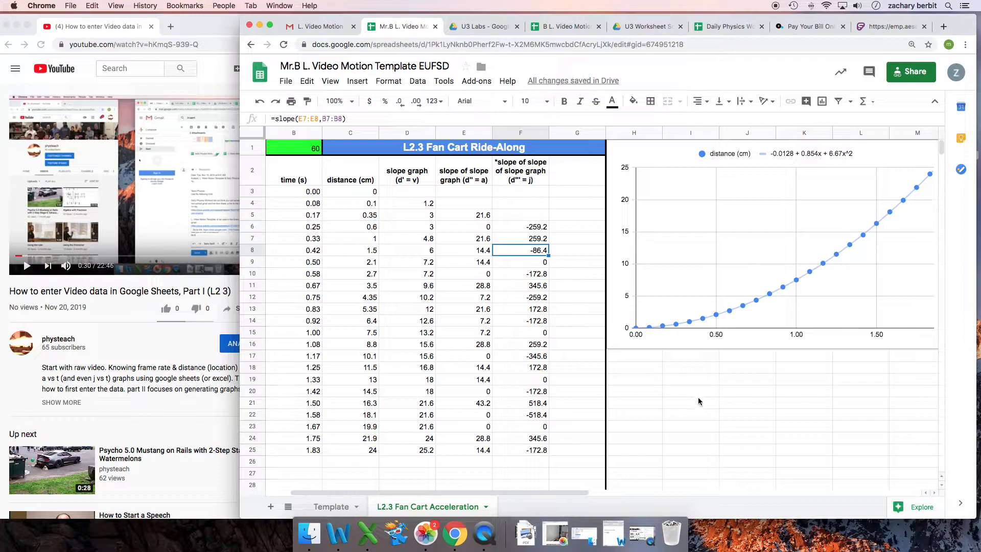
Select the velocity data D2:D25 together with the time data B2:B25, and reset the selection to the velocity header D2
scroll(760, 382, "right", 3)
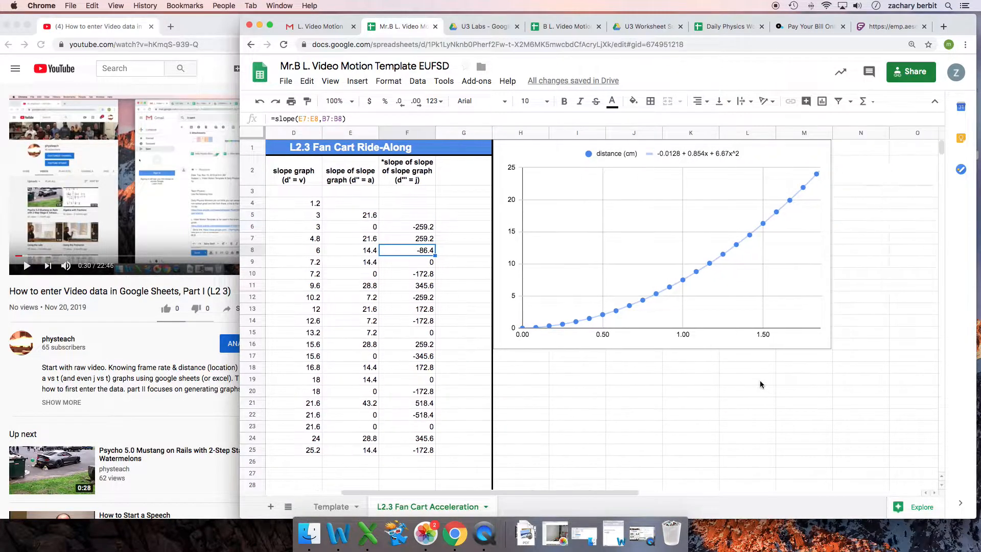
scroll(761, 381, "left", 2)
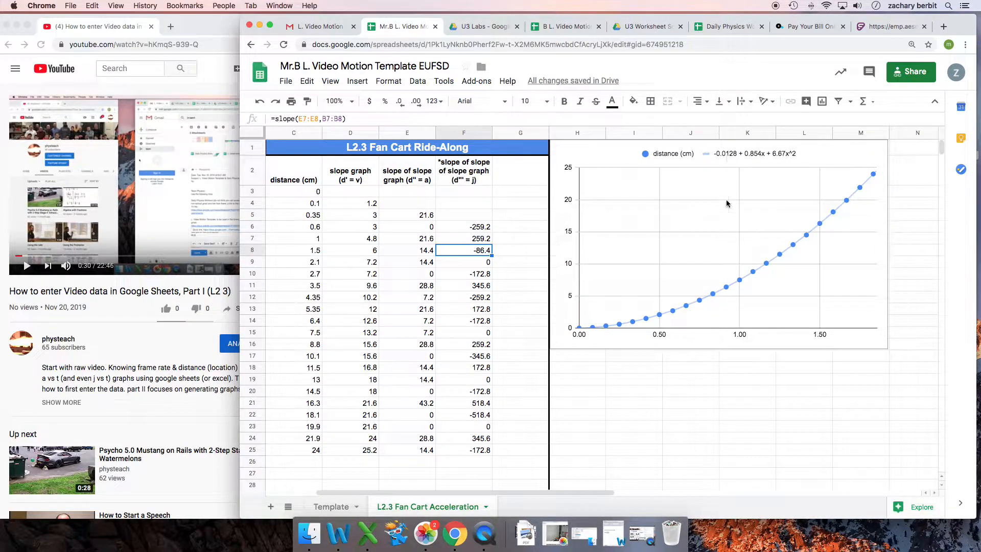
scroll(637, 308, "left", 1)
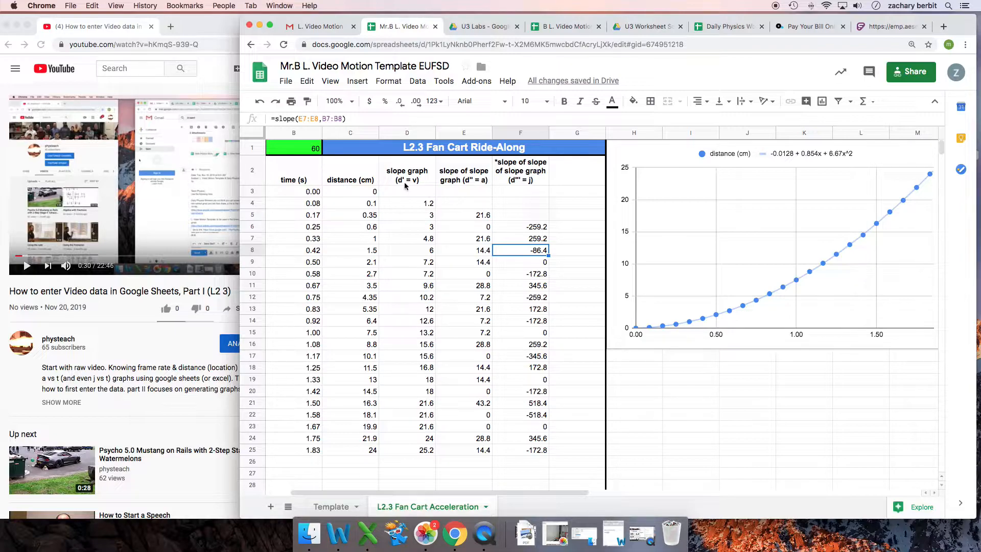
scroll(406, 186, "left", 1)
left_click_drag(466, 178, 467, 455)
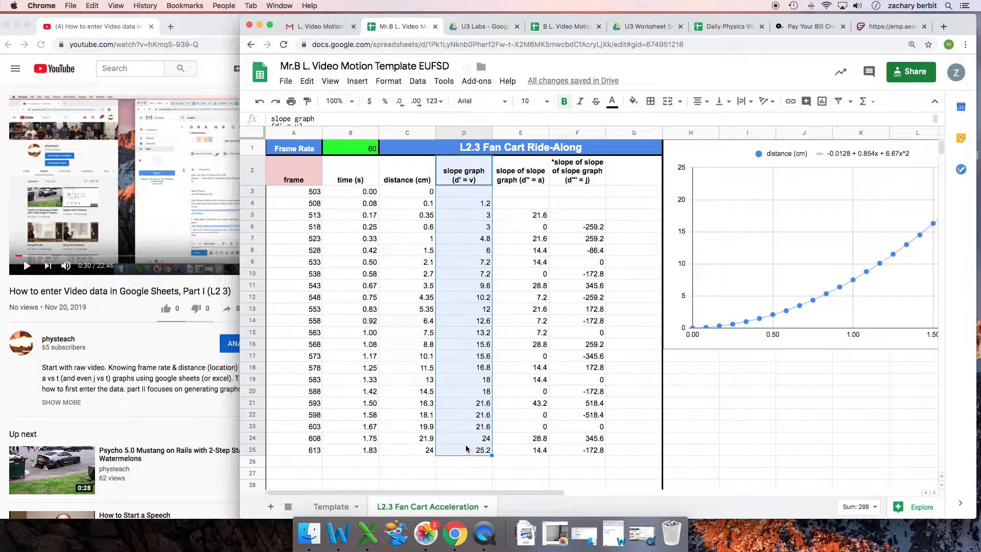
left_click(351, 175, "super")
left_click_drag(350, 176, 352, 449)
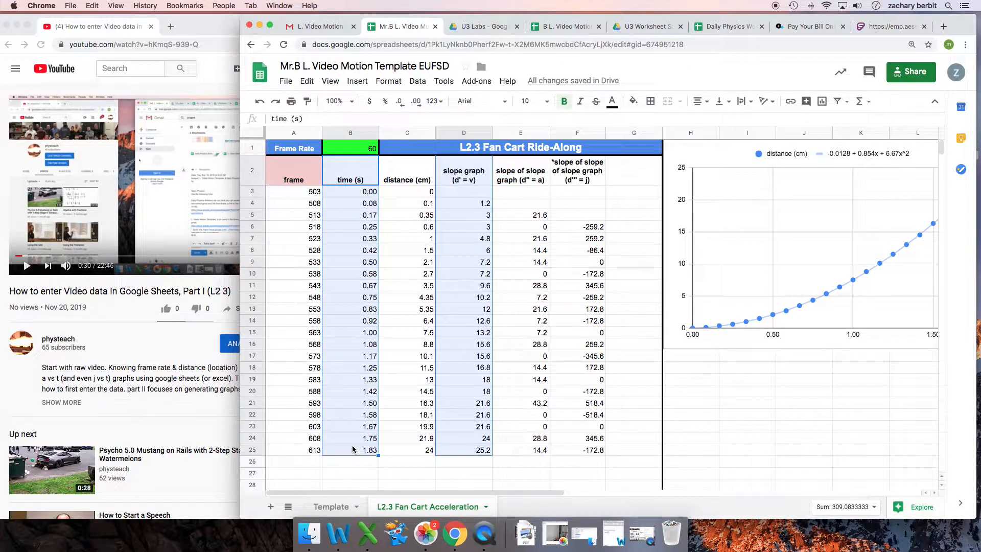
left_click(351, 274)
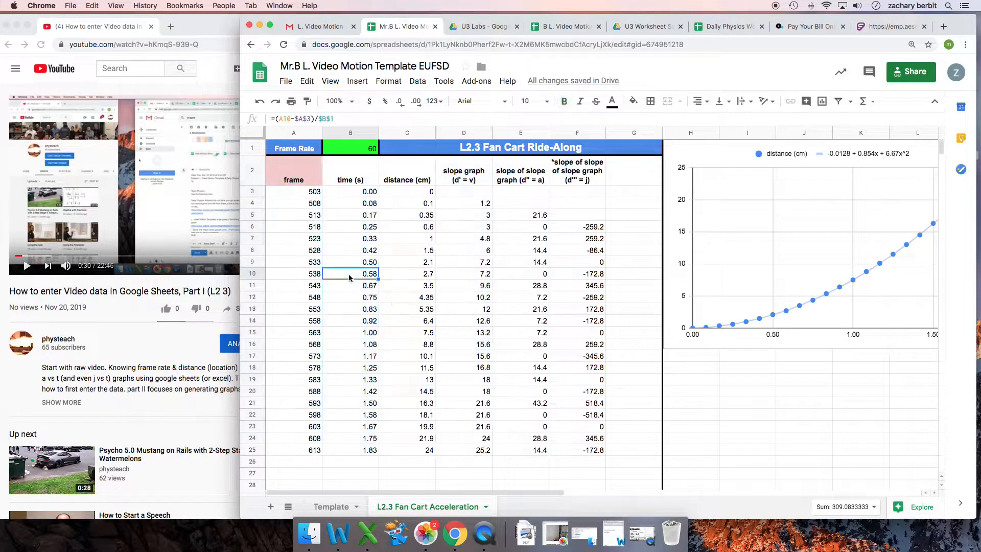
left_click(469, 177)
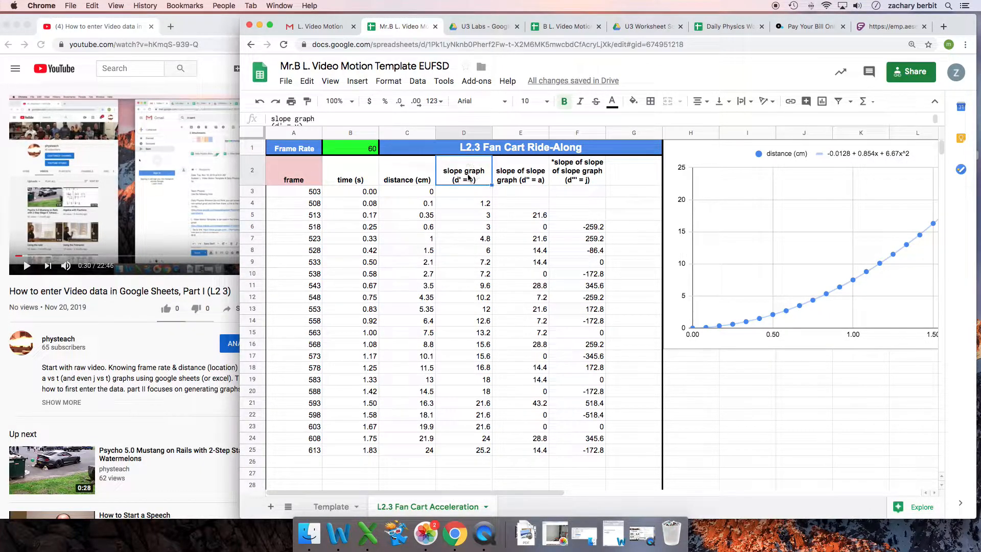
Insert a chart from the velocity data in D2:D25, including its header
key("shift+Down")
key("shift+Down")
key("shift+Down")
key("shift+Down")
key("shift+Down")
key("shift+Down")
key("shift+Down")
key("shift+Down")
key("shift+Down")
key("shift+Down")
key("shift+Down")
key("shift+Down")
key("shift+Down")
key("shift+Down")
key("shift+Down")
key("shift+Down")
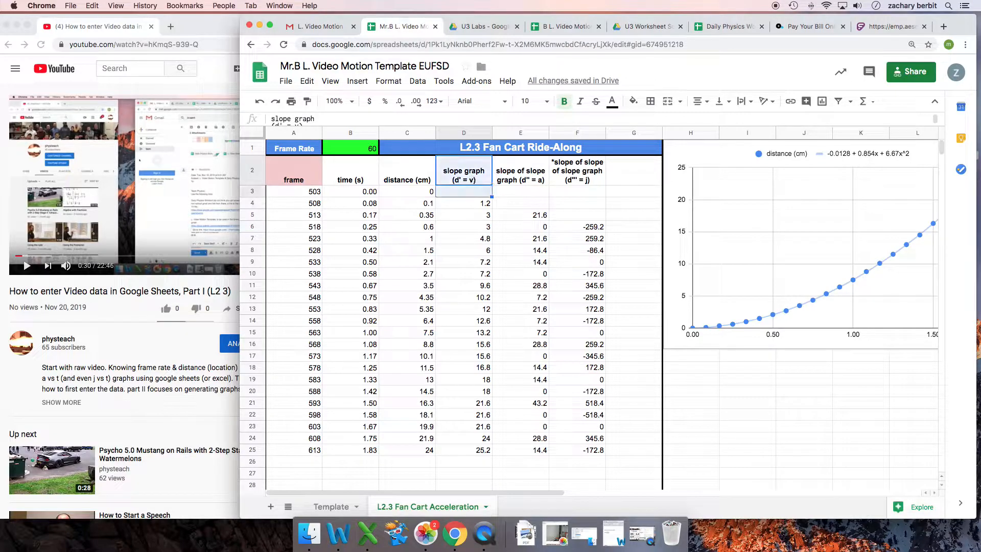
key("shift+Down")
key("shift+Down")
key("shift+Down")
key("shift+Down")
key("shift+Down")
key("shift+Down")
key("shift+Down")
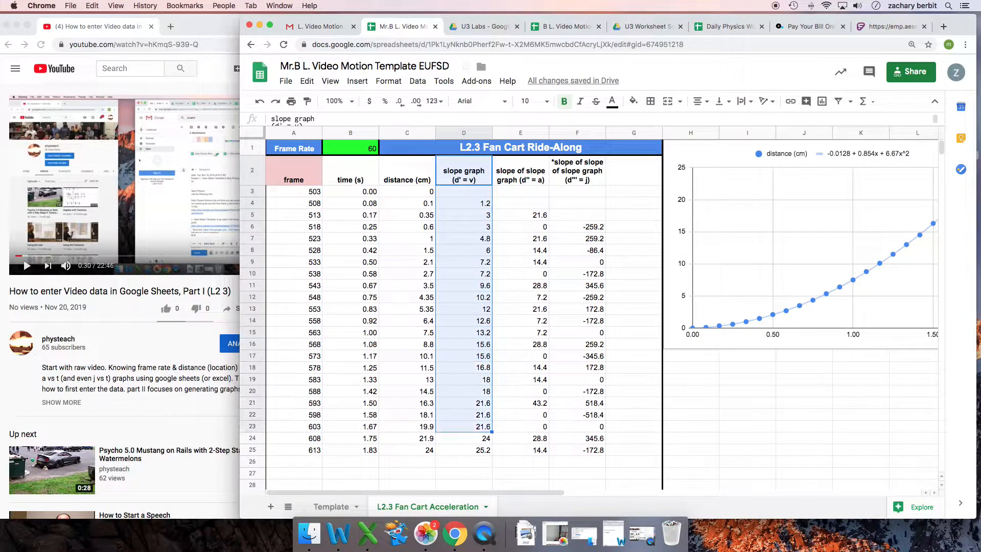
left_click(822, 102)
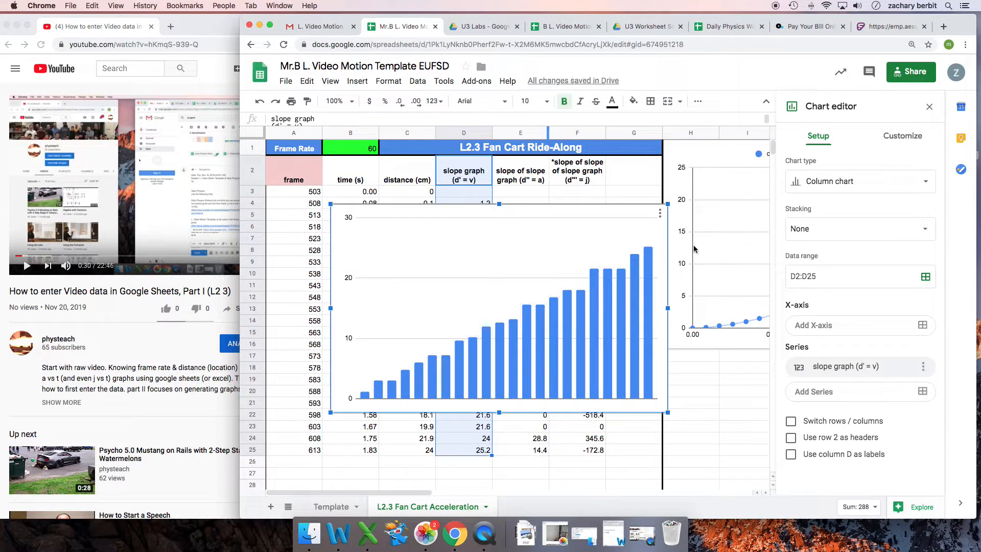
Change the velocity column chart to a scatter chart
left_click(844, 184)
scroll(846, 327, "down", 5)
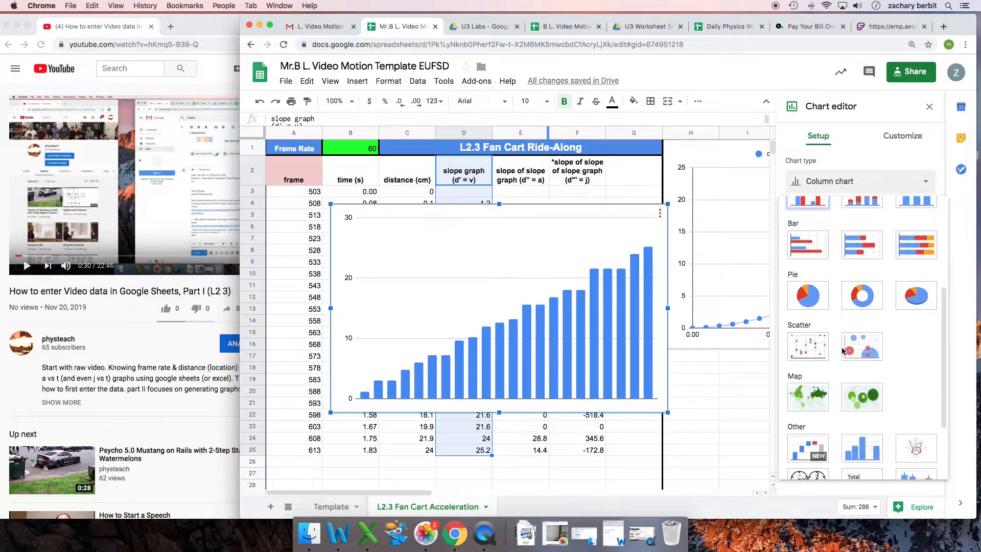
left_click(806, 348)
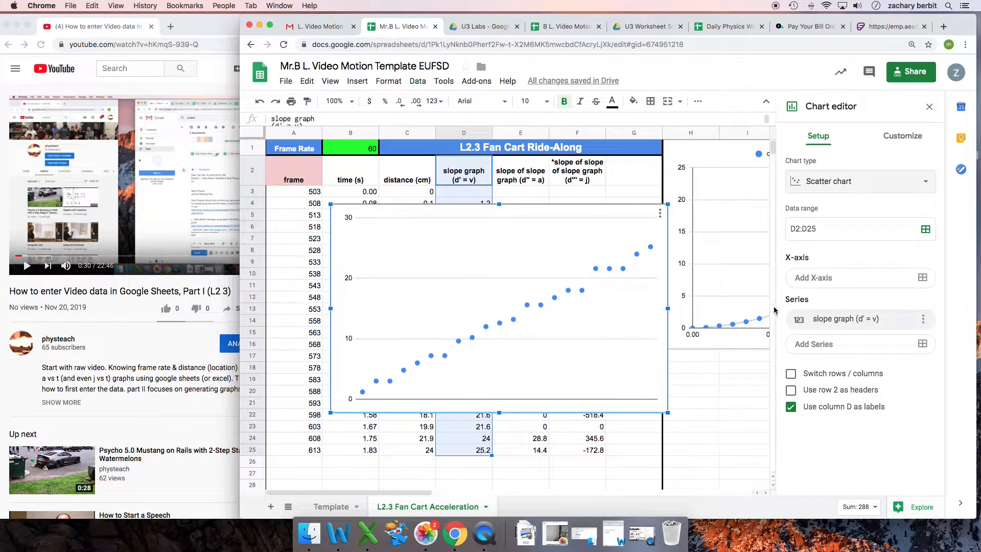
Add the time data range B2:B25 as the X-axis of the velocity scatter chart
left_click(820, 284)
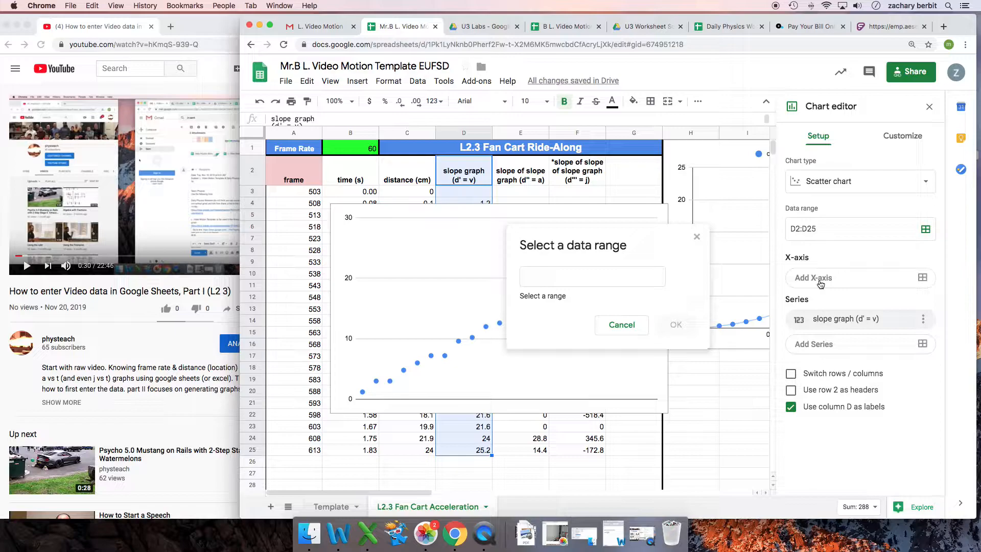
left_click(543, 279)
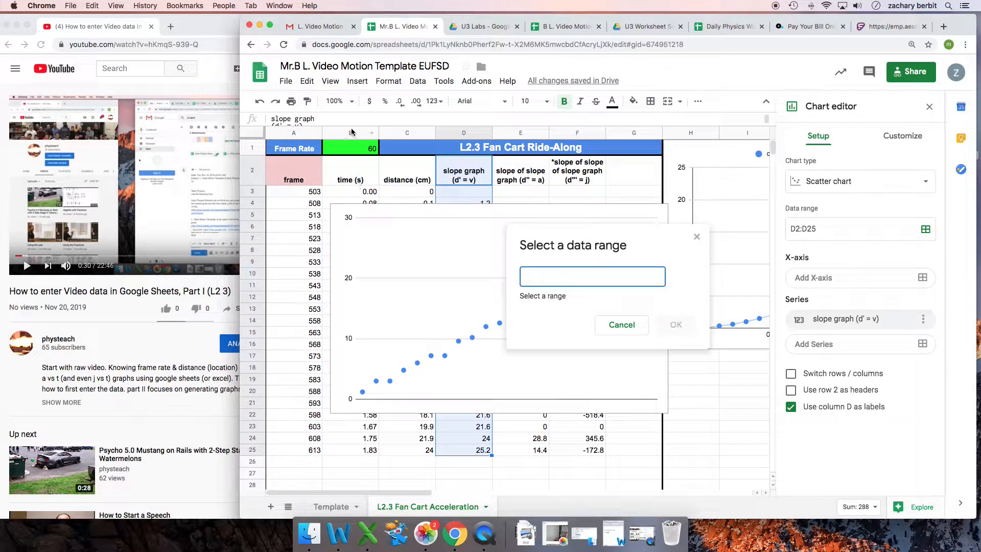
type("b2:")
type("b25")
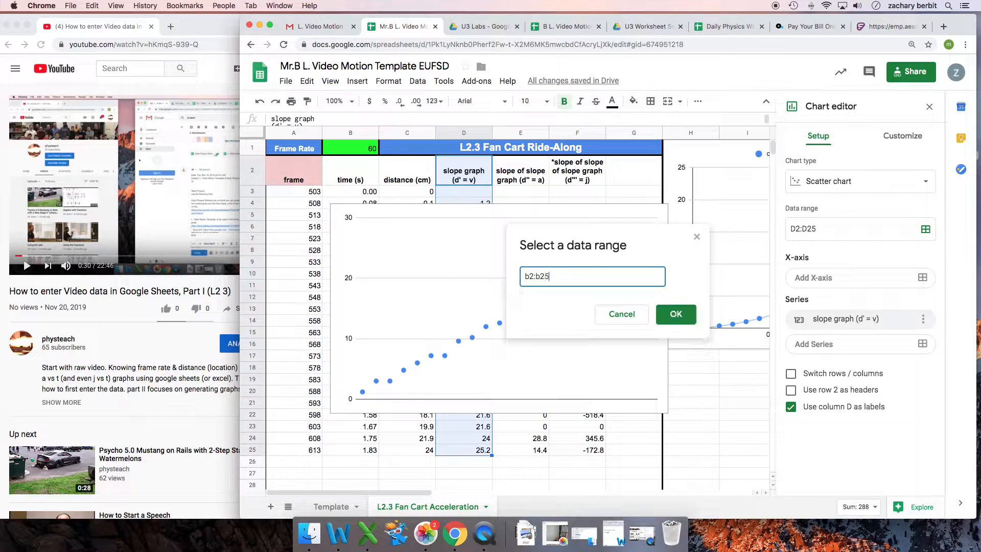
left_click(673, 320)
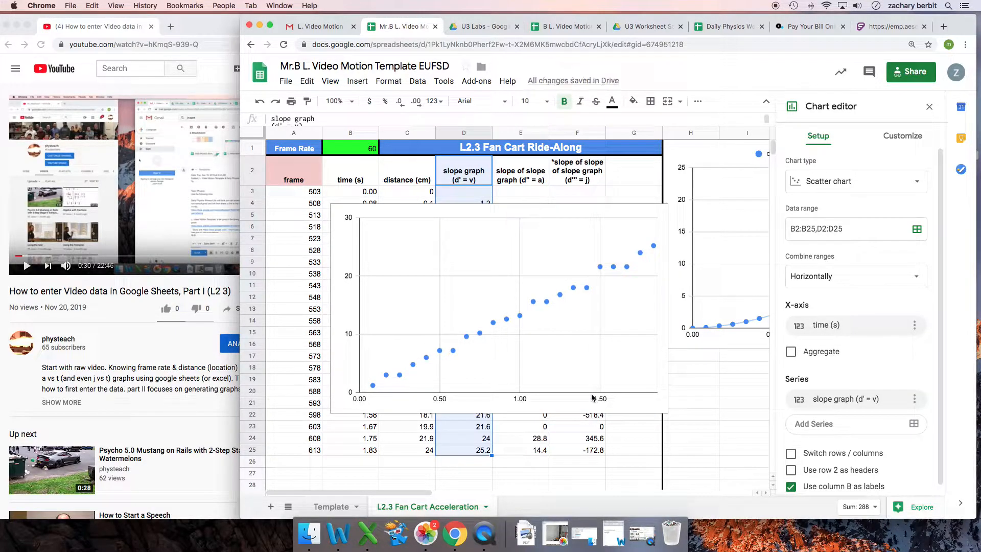
Add a linear trendline to the series of the velocity scatter chart
left_click(627, 404)
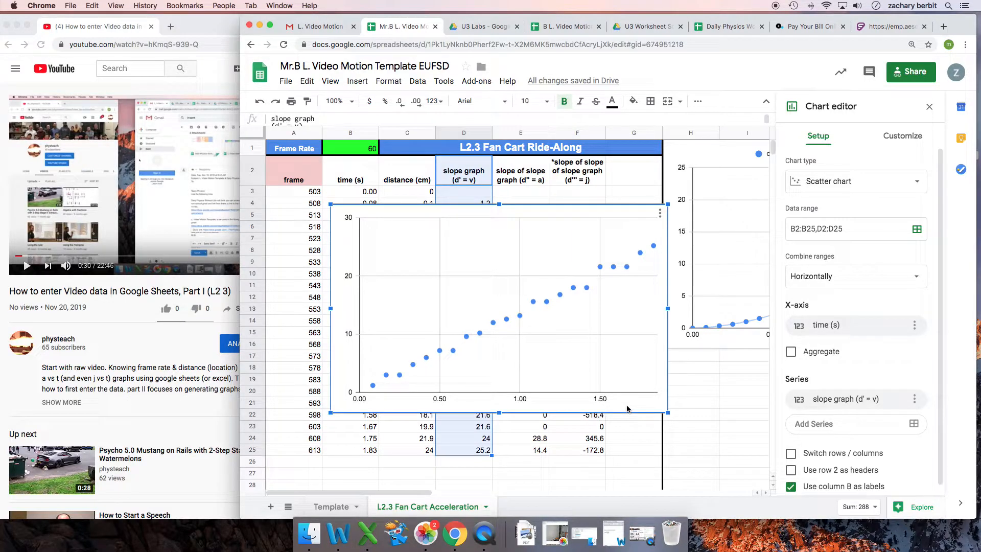
left_click(900, 137)
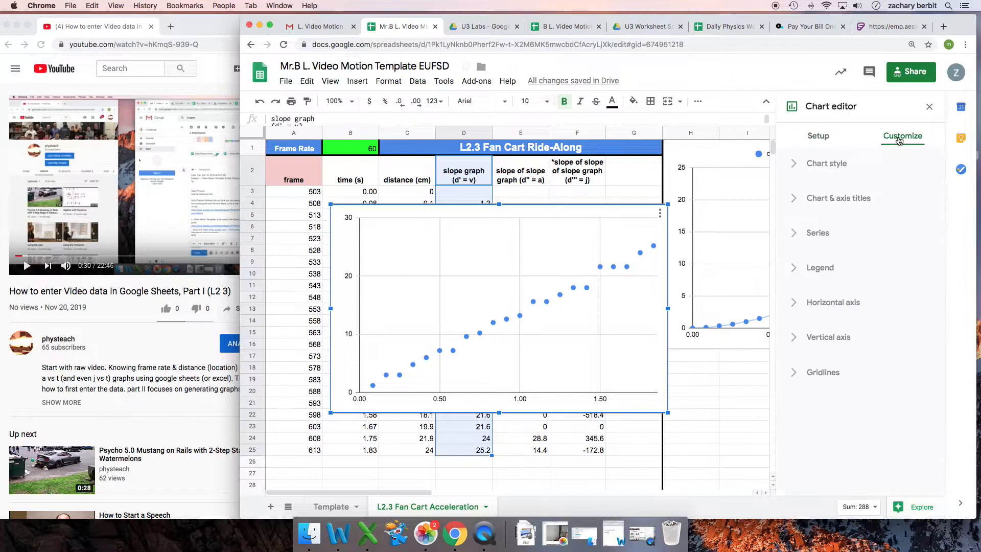
left_click(794, 234)
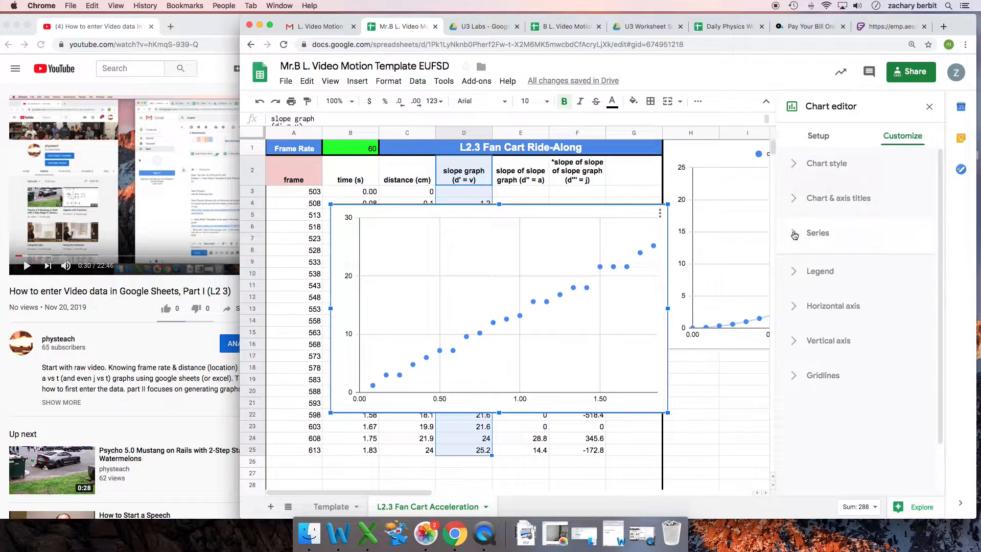
scroll(880, 347, "down", 3)
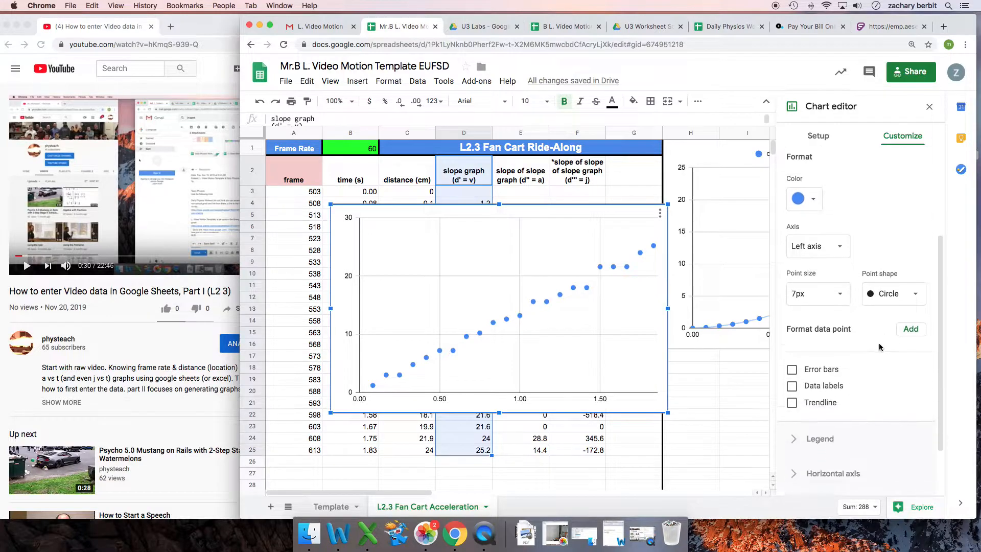
left_click(792, 386)
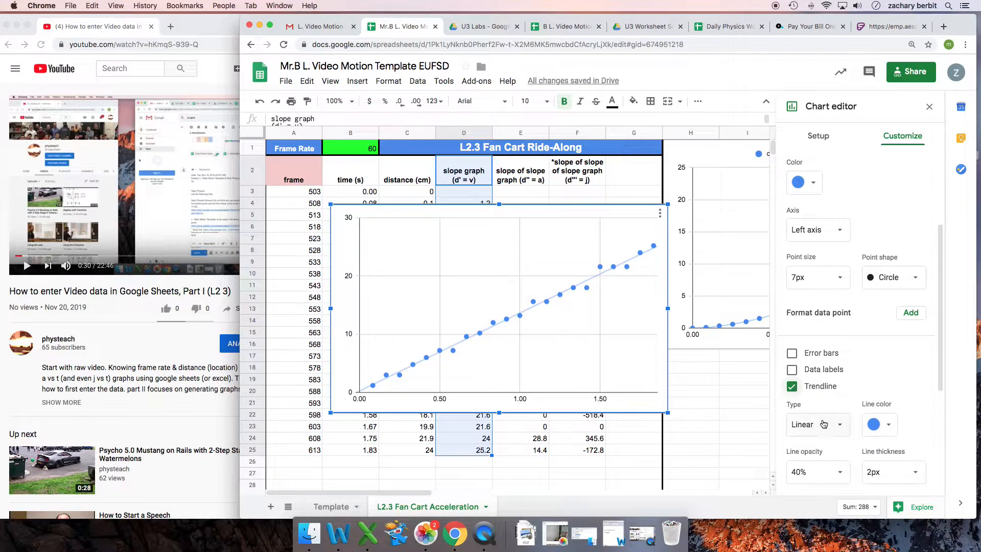
Label the velocity trendline with its equation using the Use Equation option
scroll(871, 384, "down", 2)
scroll(871, 384, "down", 1)
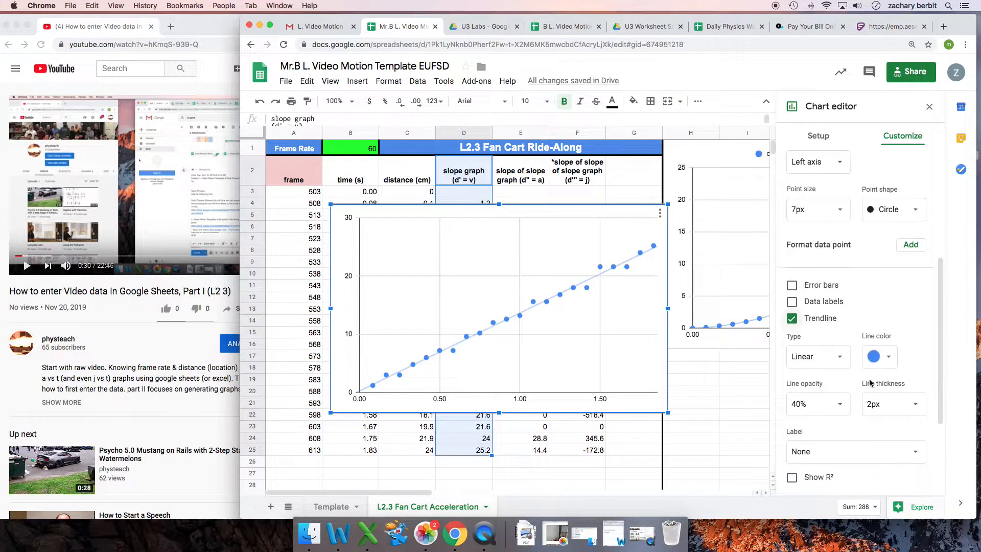
scroll(871, 383, "down", 3)
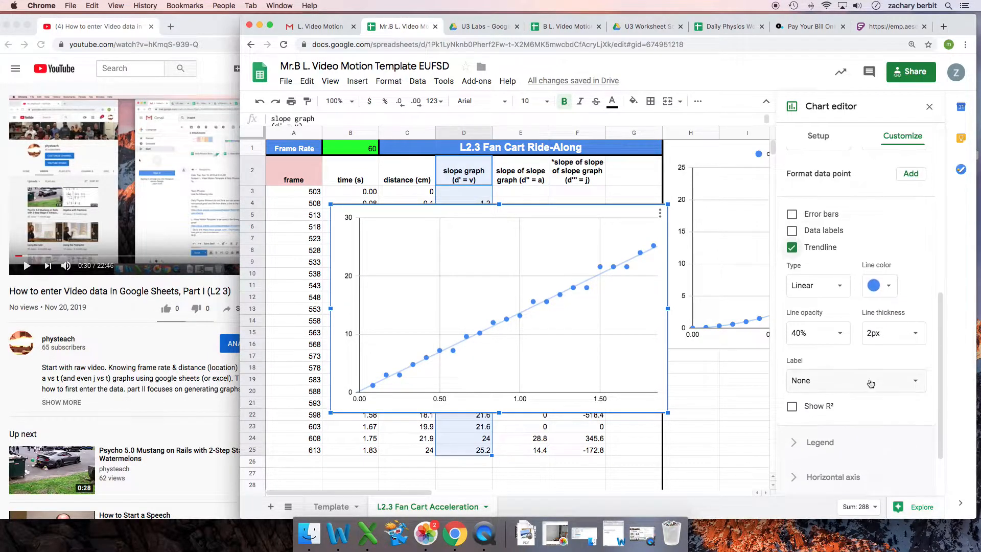
left_click(841, 384)
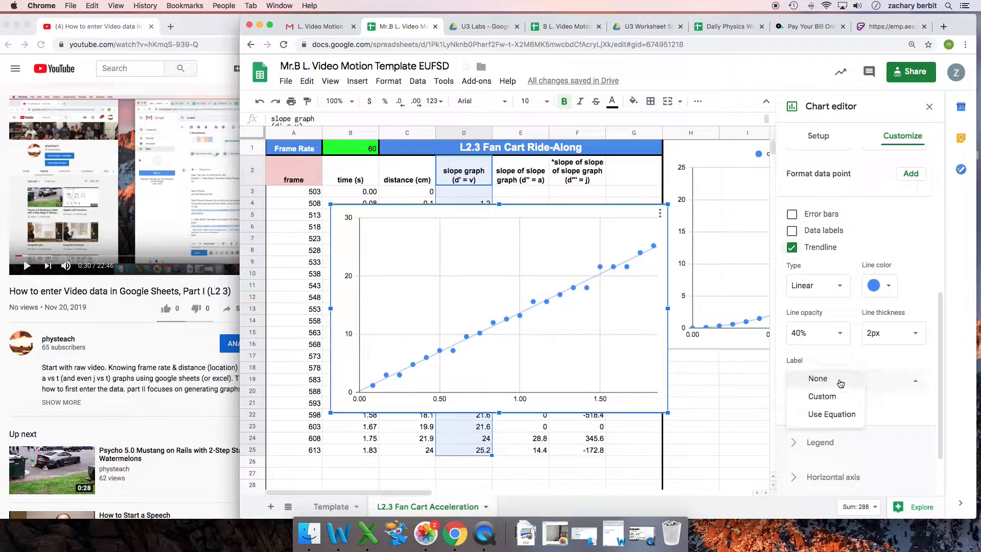
left_click(839, 414)
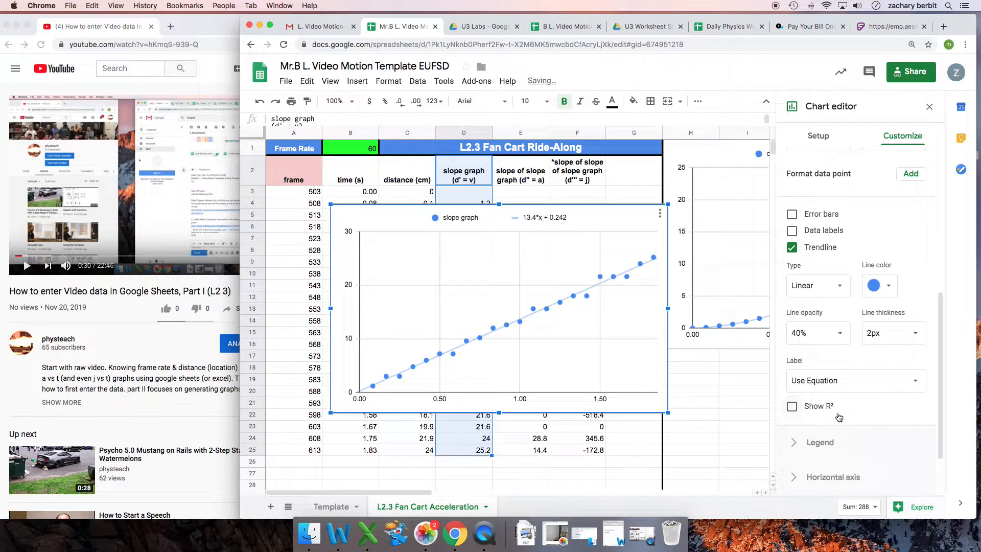
Close the chart editor and move the velocity chart directly below the distance chart, beside the data table
left_click(930, 110)
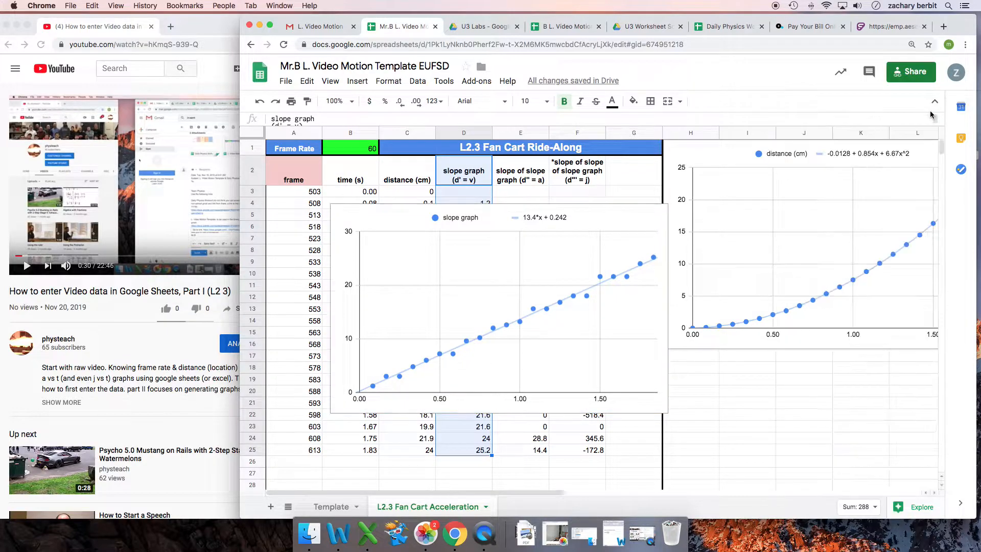
left_click(373, 216)
left_click_drag(371, 215, 708, 360)
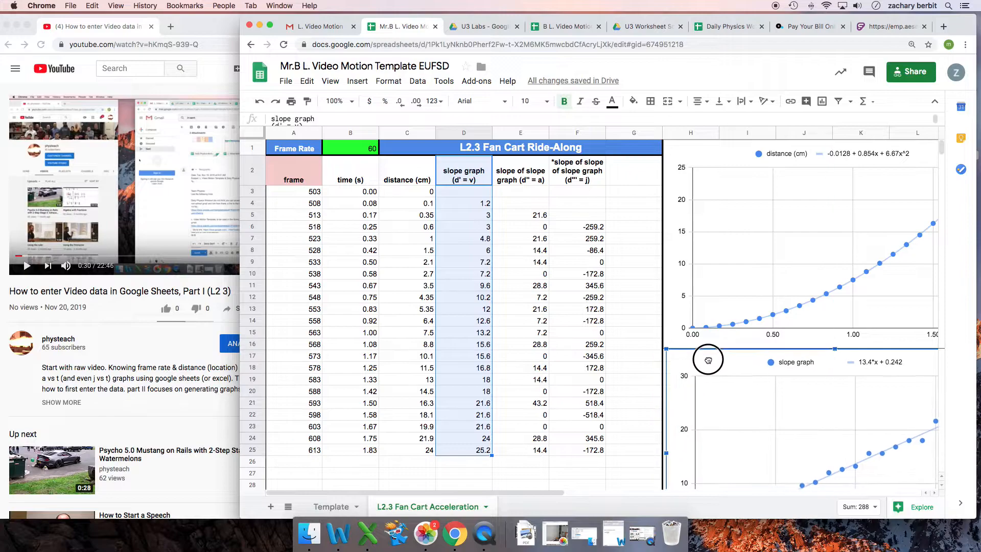
scroll(648, 310, "down", 2)
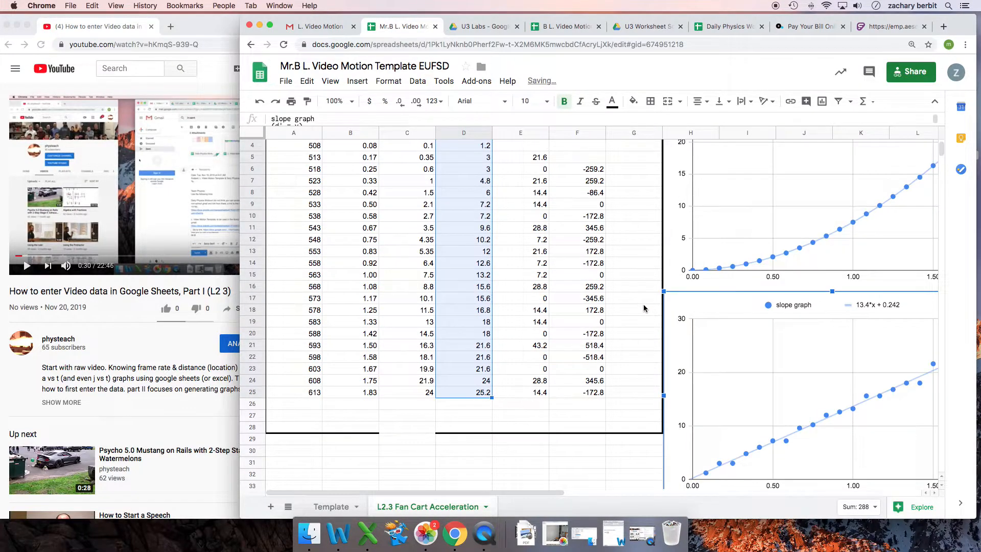
scroll(643, 305, "up", 3)
Insert a chart from the acceleration data in E2:E25, including its header
left_click(543, 265)
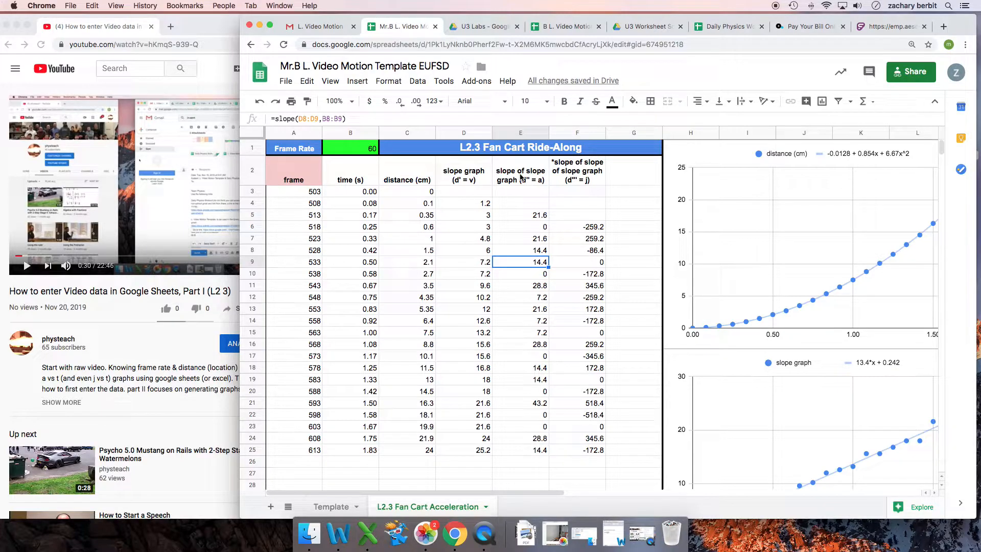
left_click_drag(521, 176, 526, 449)
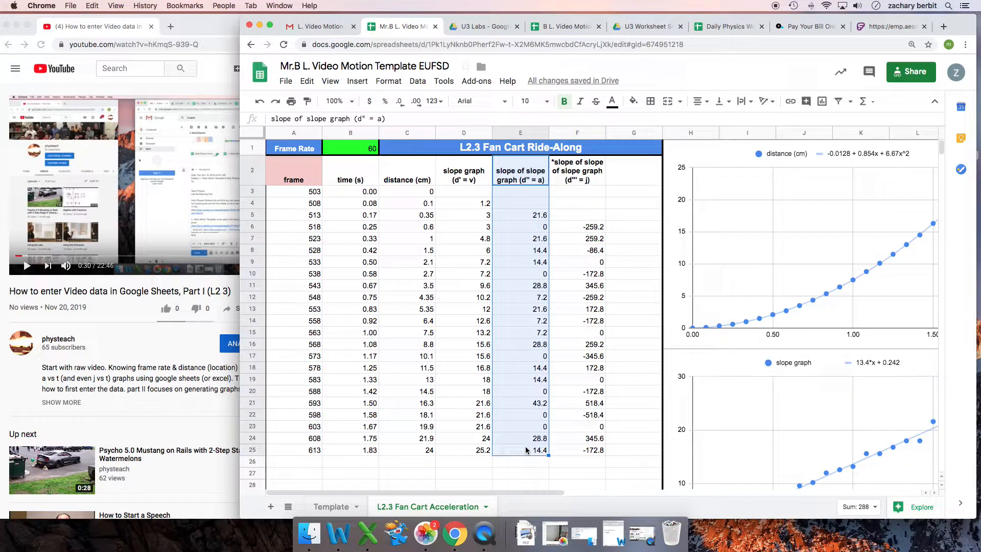
left_click(823, 104)
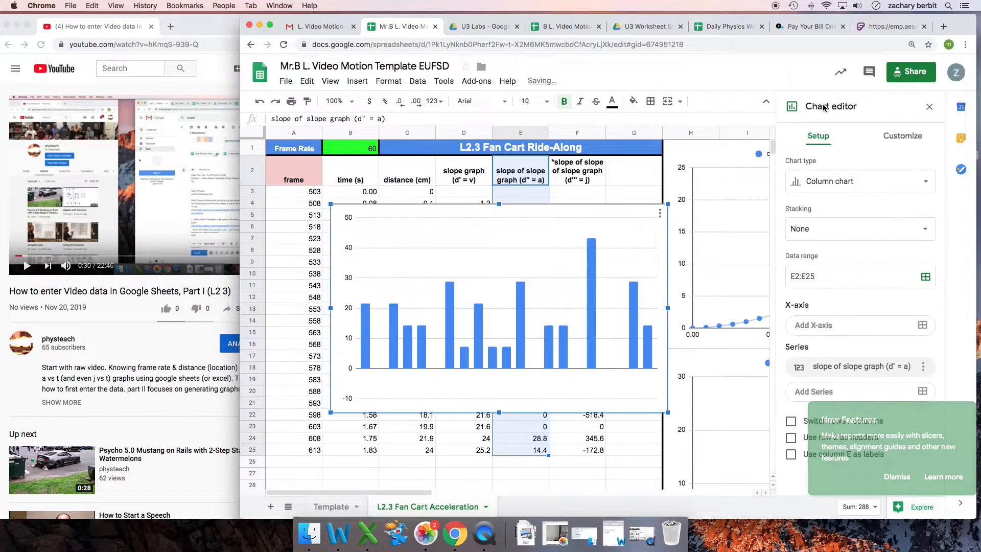
Change the acceleration column chart to a scatter chart, dismissing the New Features notice that covers the chart settings
left_click(640, 234)
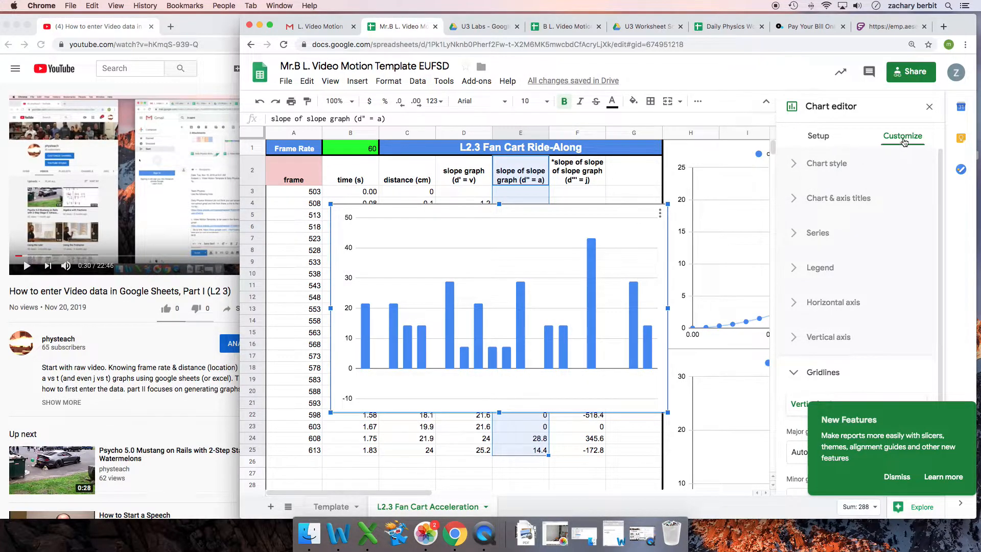
left_click(825, 140)
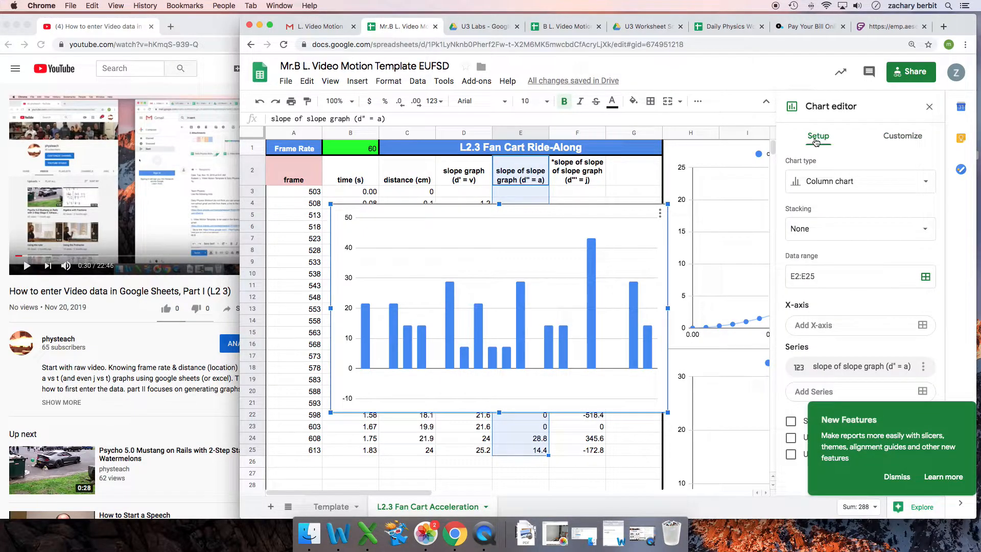
left_click(839, 187)
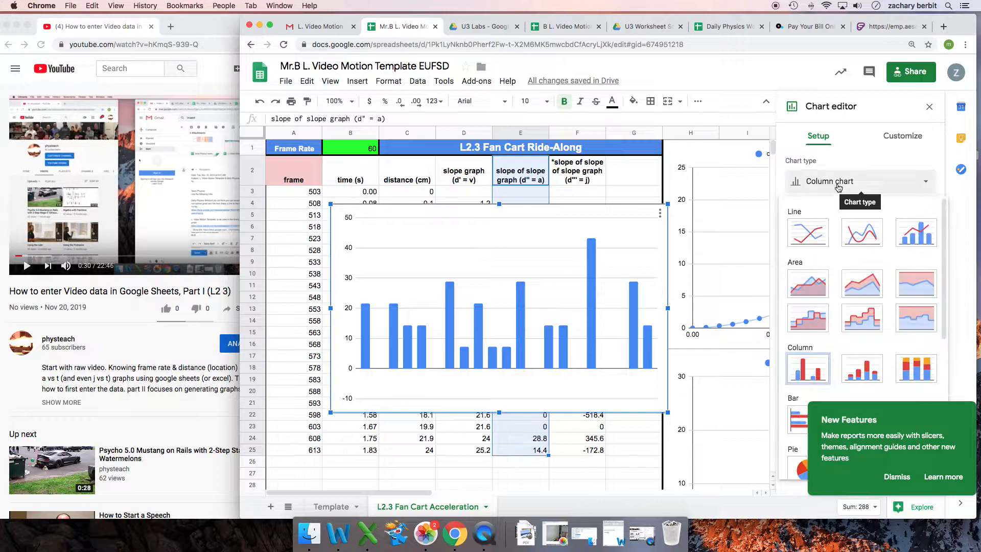
scroll(844, 308, "down", 5)
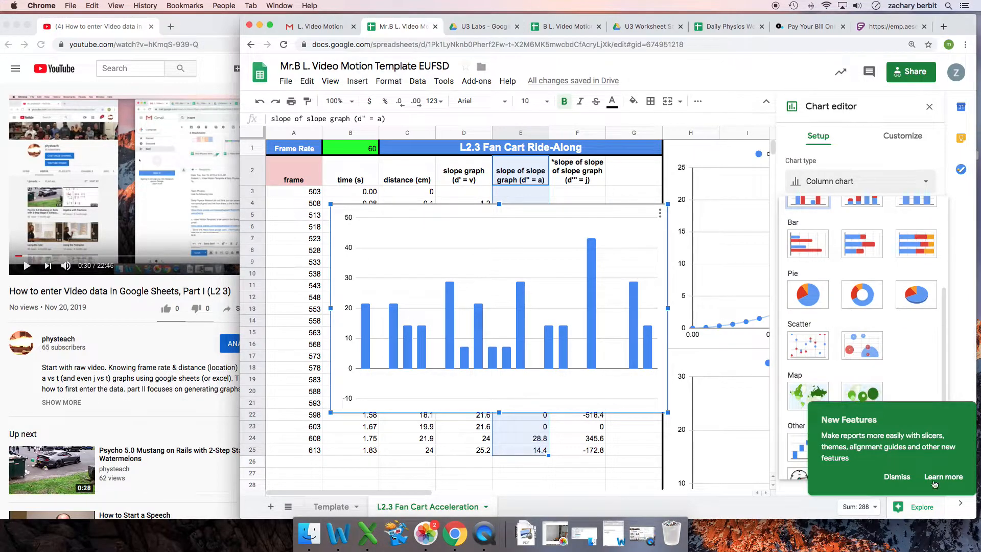
left_click(901, 478)
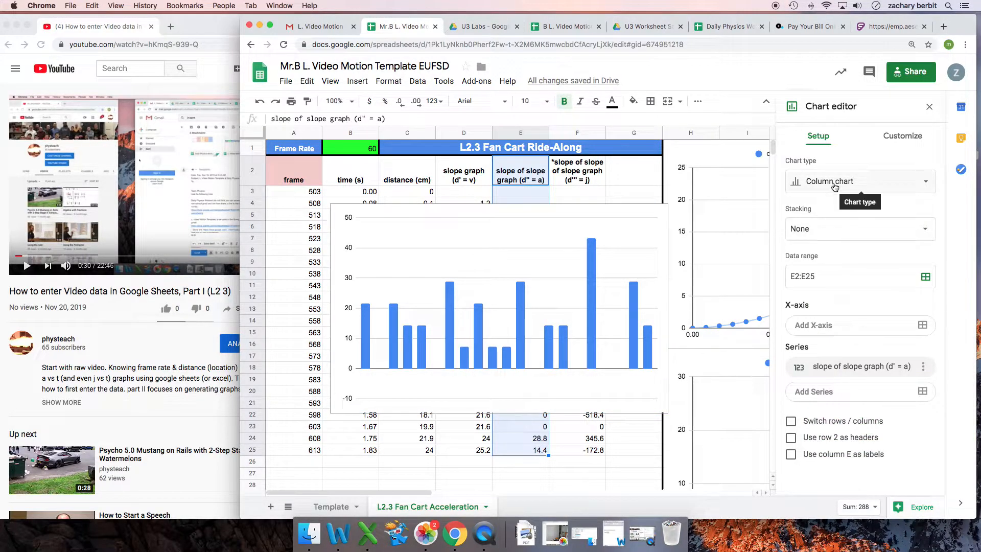
left_click(836, 188)
scroll(830, 360, "down", 3)
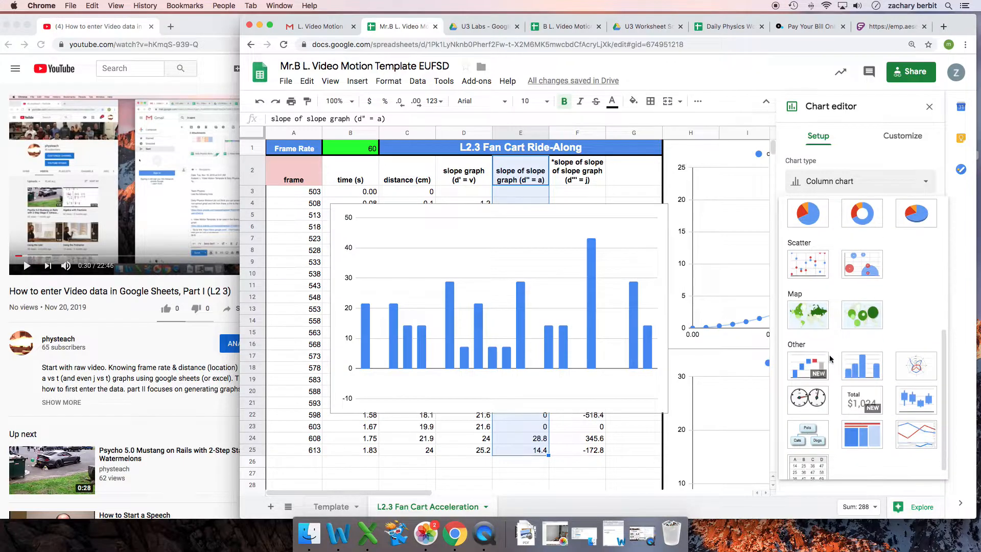
left_click(805, 252)
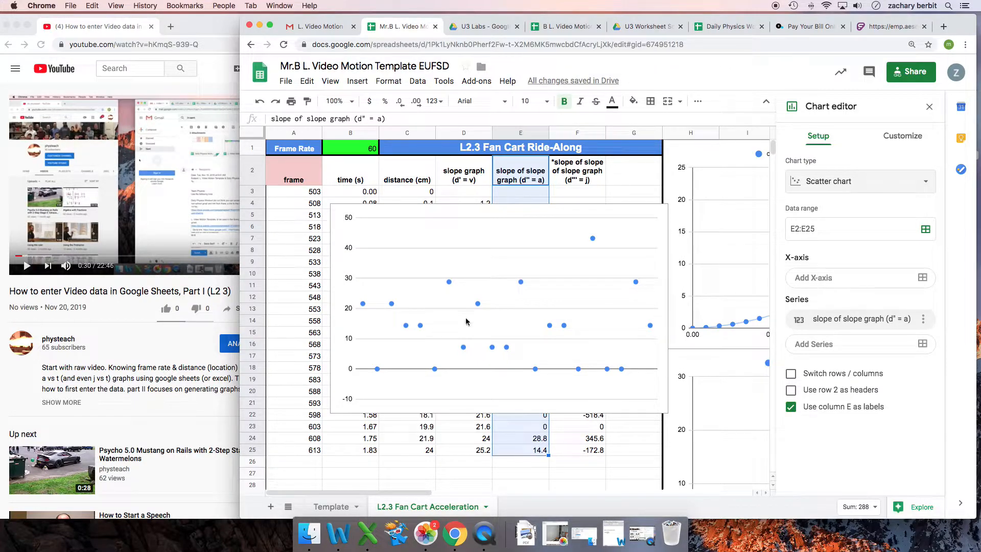
Set the acceleration chart's X-axis to the time data in B2:B25
left_click(816, 281)
left_click(573, 279)
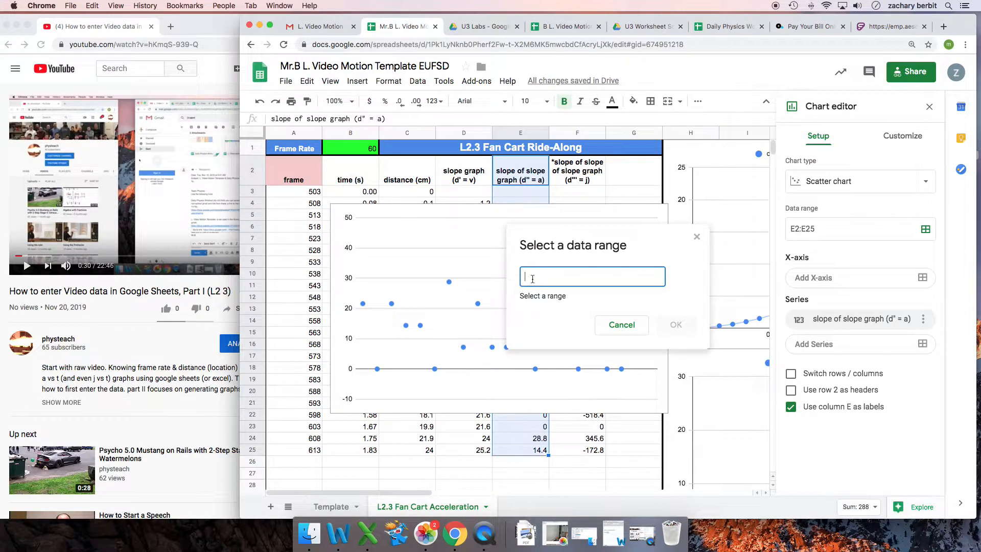
type("b2")
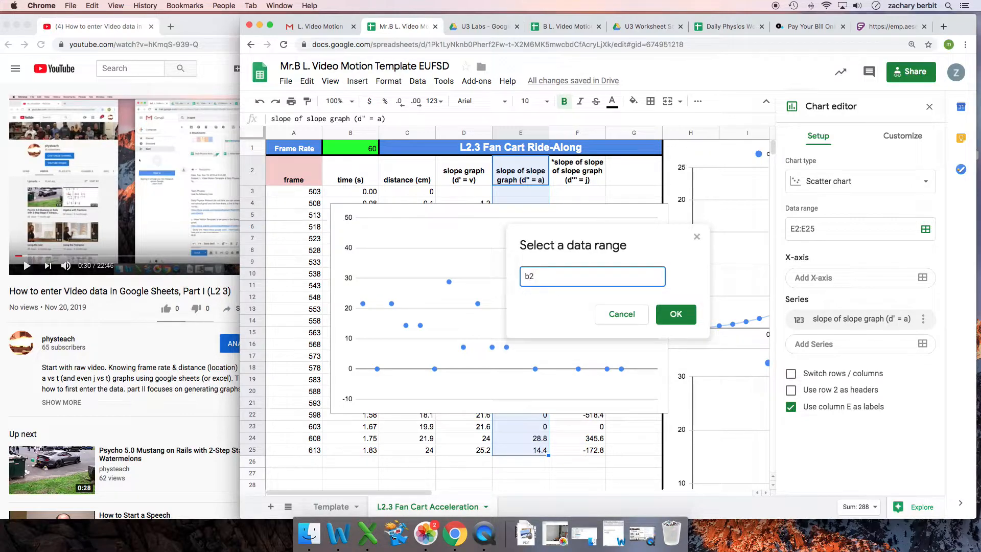
type(":")
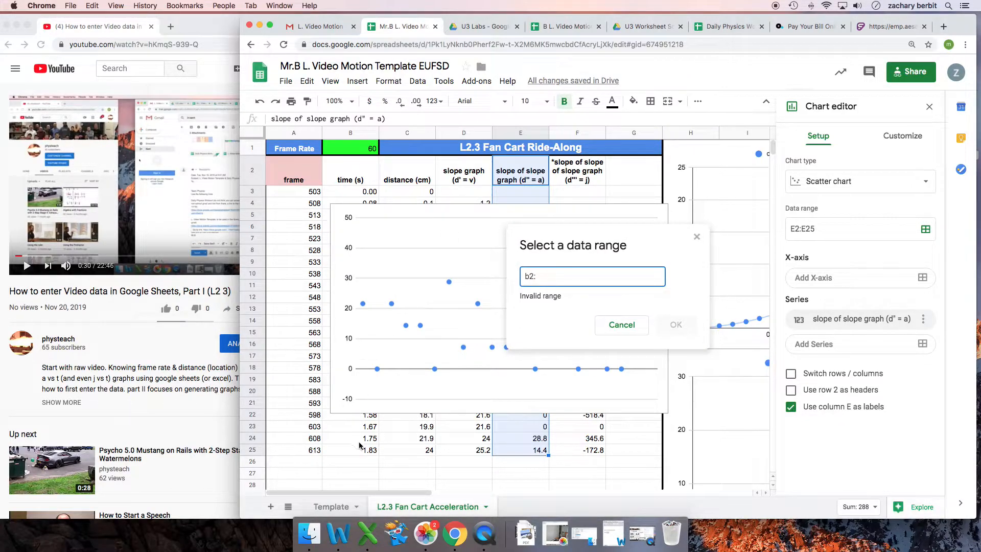
type("b25")
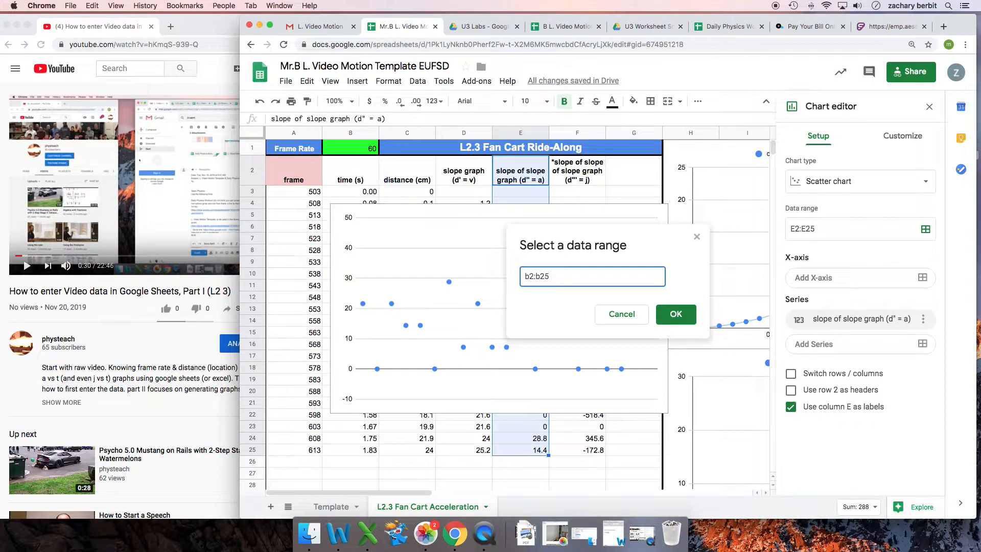
key("Return")
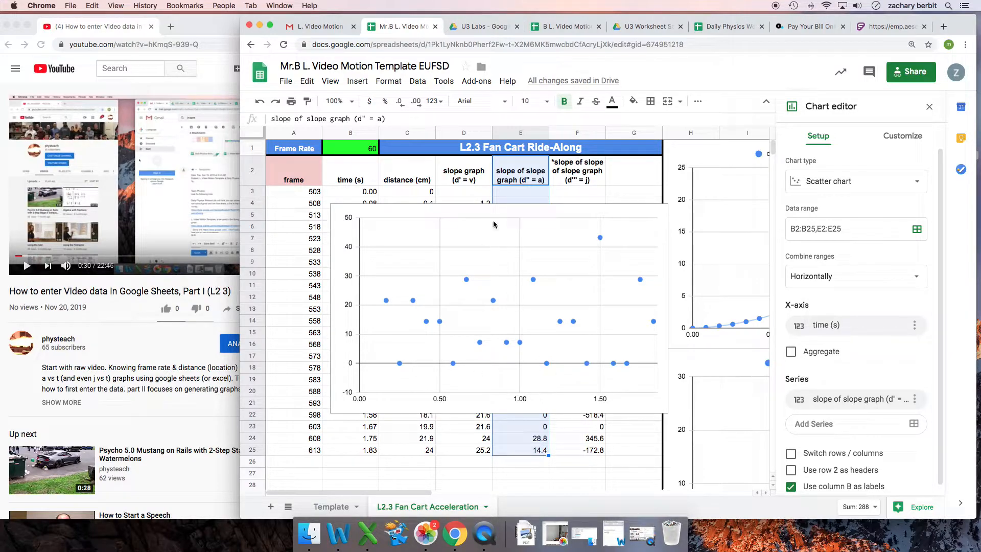
Add a linear trendline to the acceleration series and label it with its equation using the Use Equation option
left_click(494, 215)
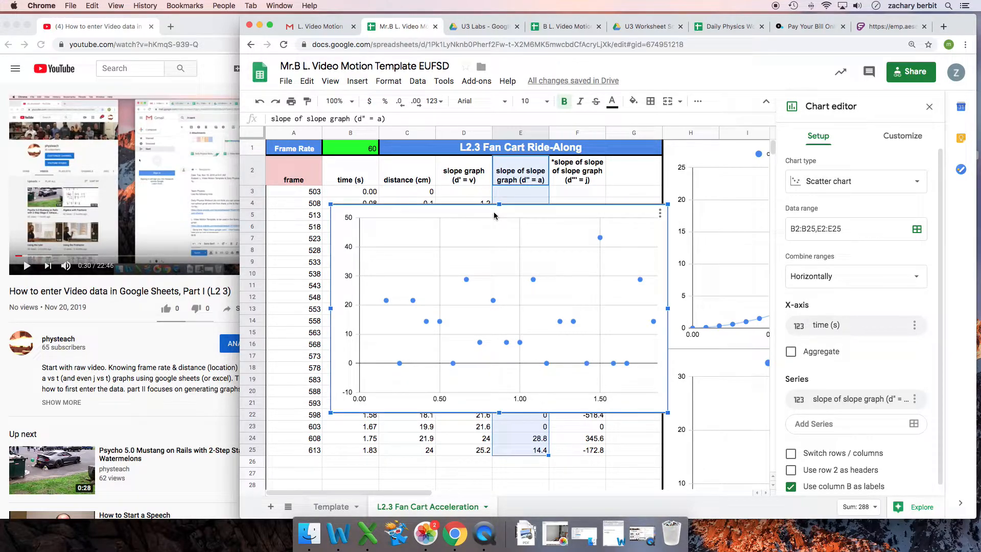
left_click(904, 137)
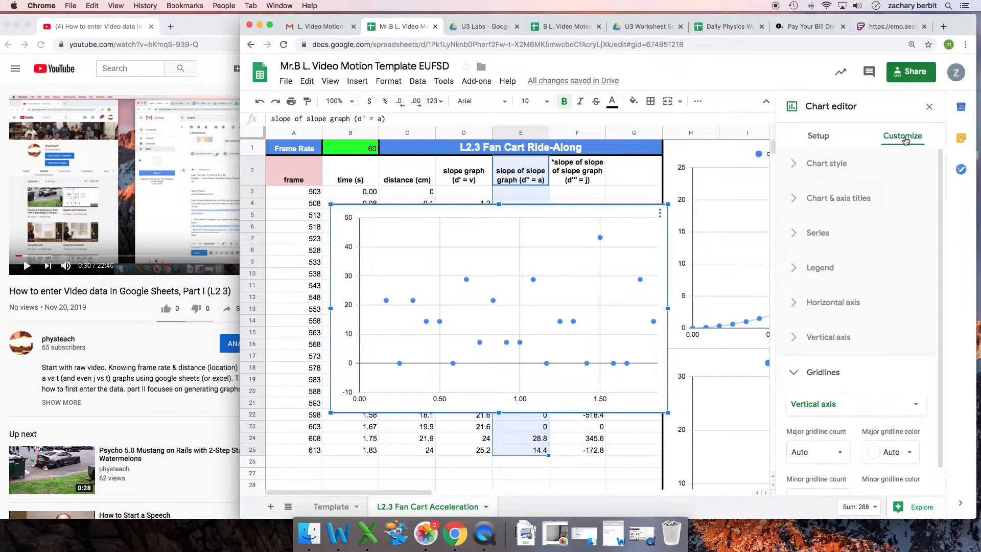
left_click(793, 234)
scroll(842, 318, "down", 4)
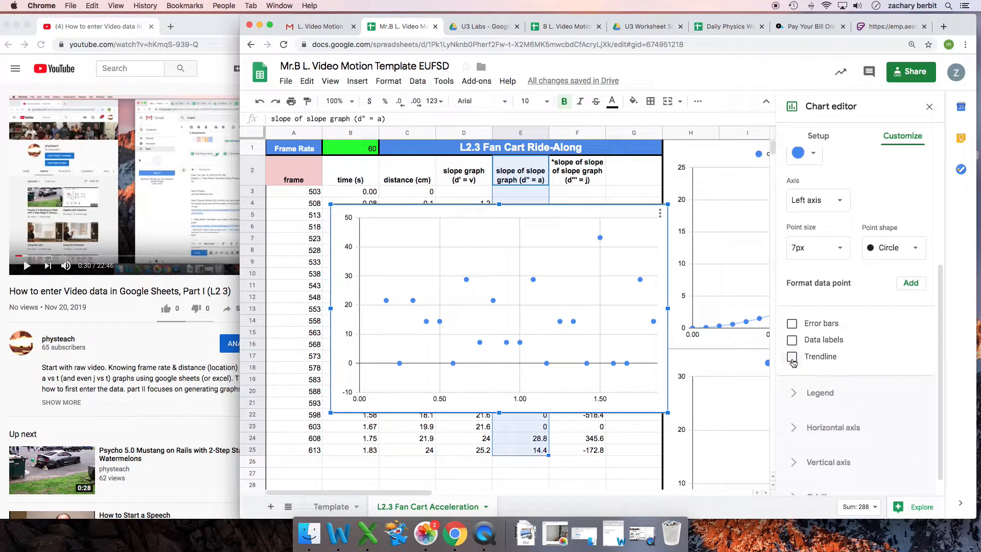
left_click(792, 357)
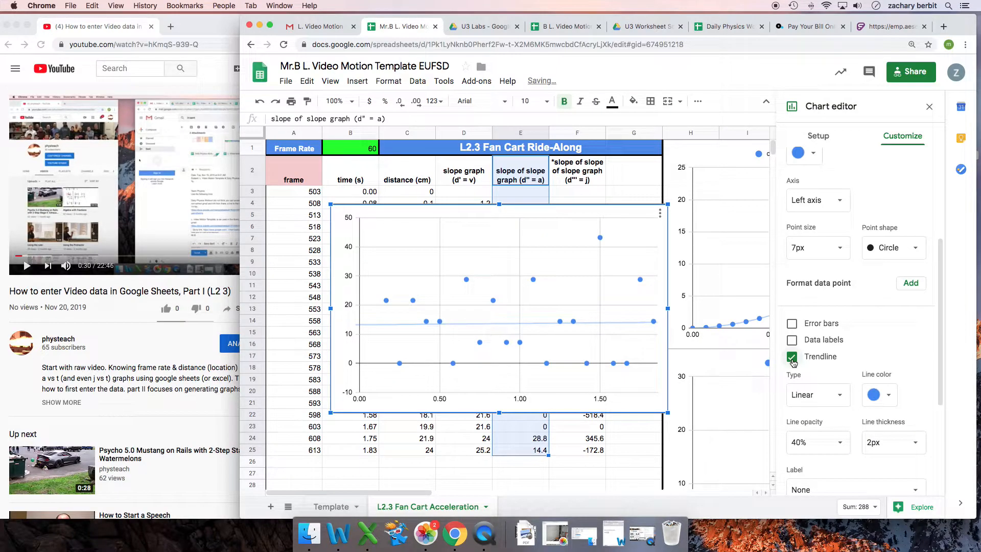
scroll(858, 366, "down", 3)
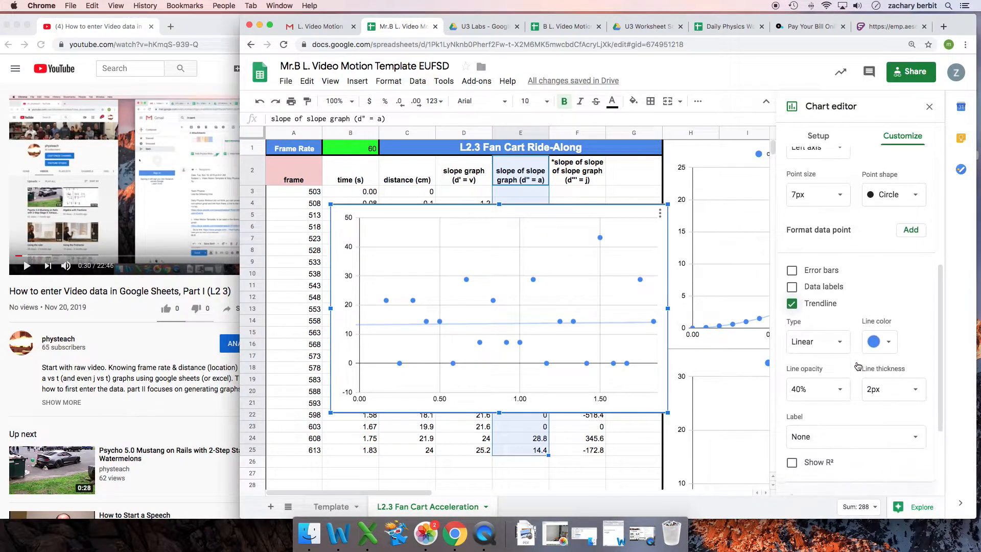
scroll(857, 367, "down", 1)
left_click(827, 364)
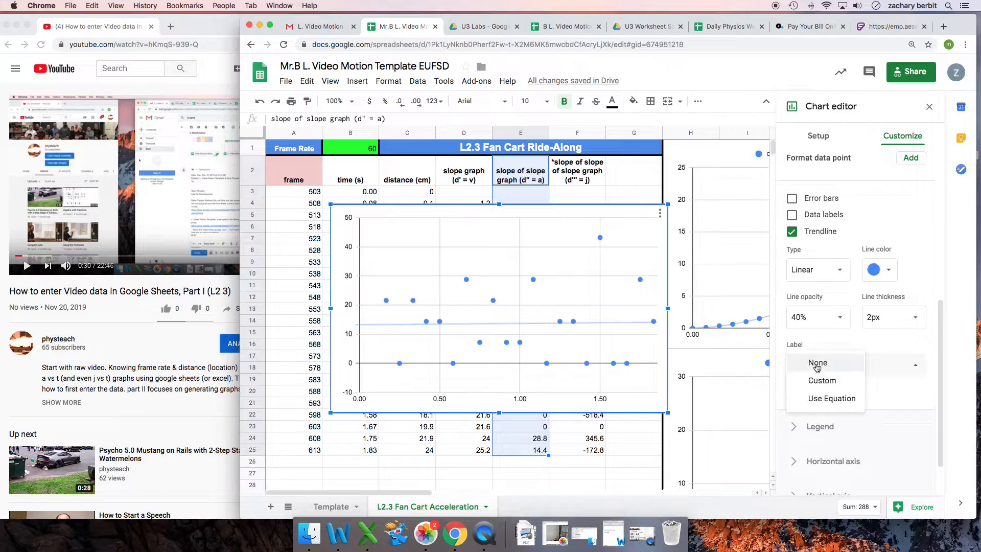
left_click(833, 398)
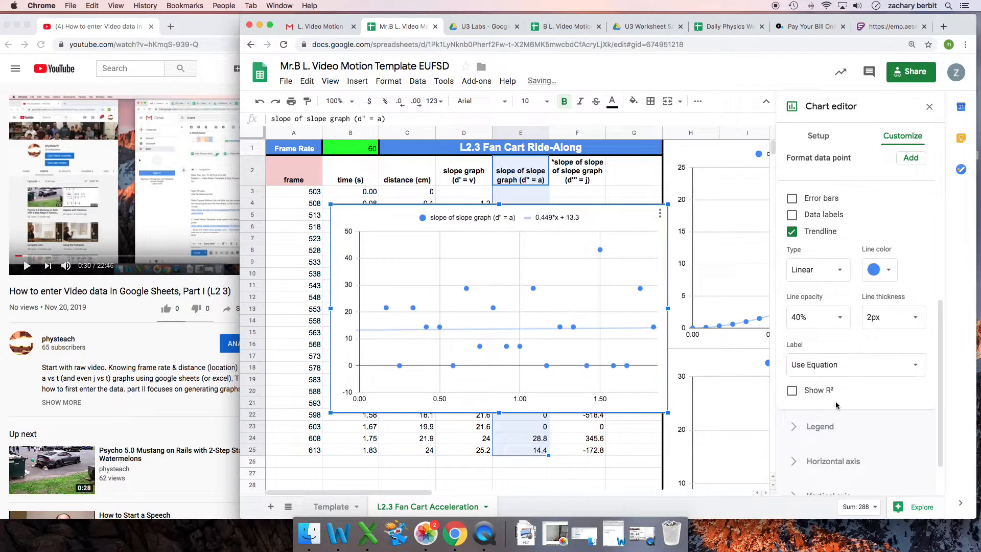
Close the chart editor and move the acceleration chart directly to the right of the distance chart, with their top edges aligned
left_click(929, 109)
scroll(488, 152, "down", 2)
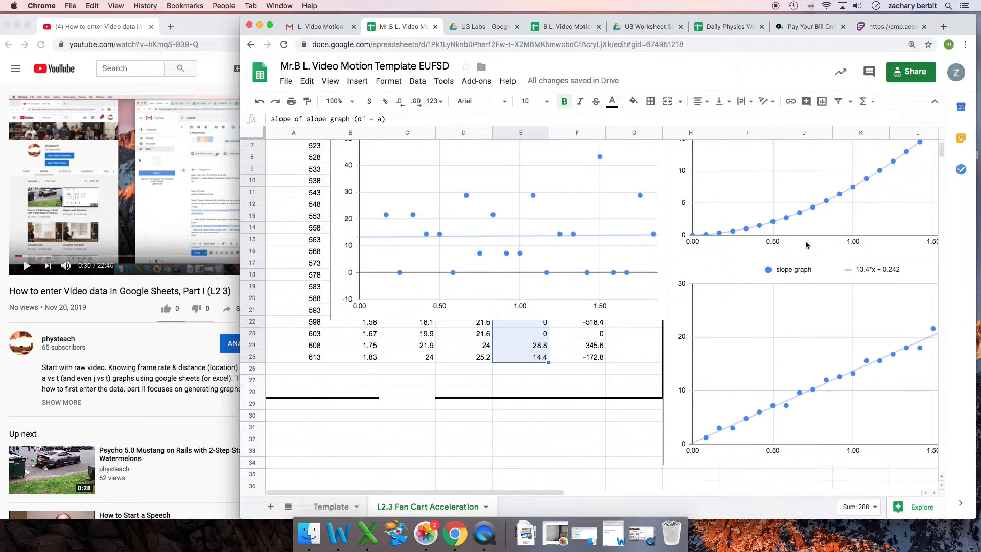
scroll(488, 153, "up", 2)
left_click(392, 209)
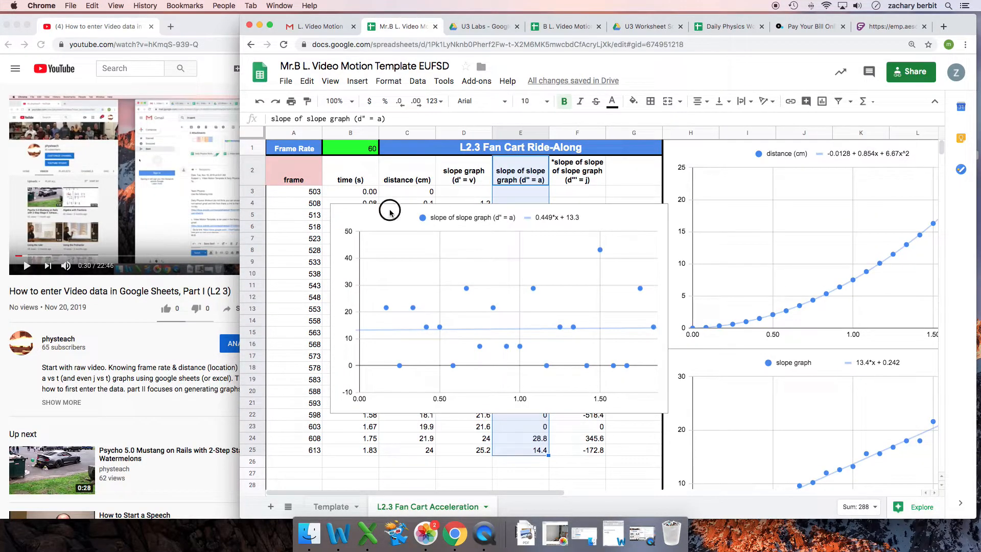
left_click_drag(393, 210, 628, 324)
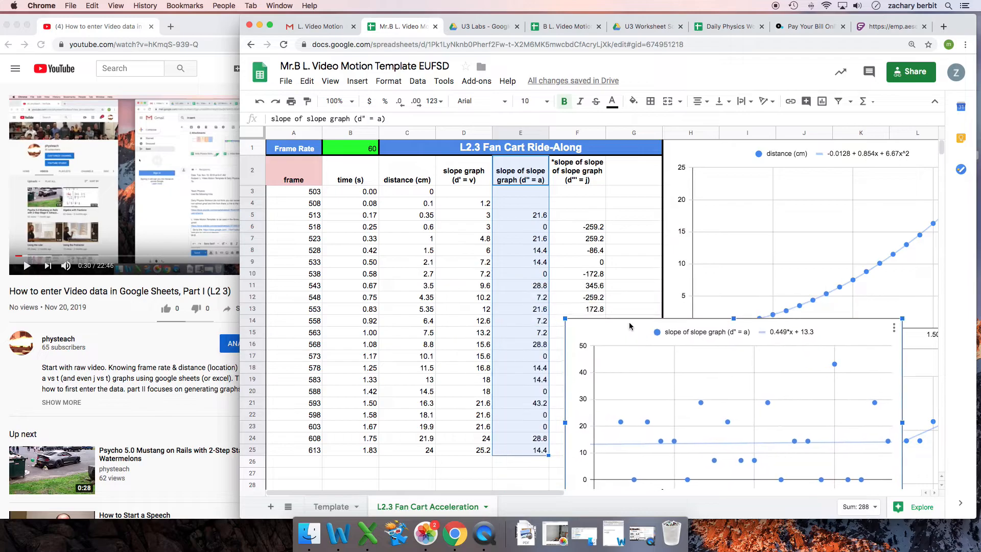
scroll(629, 324, "down", 4)
scroll(625, 301, "right", 6)
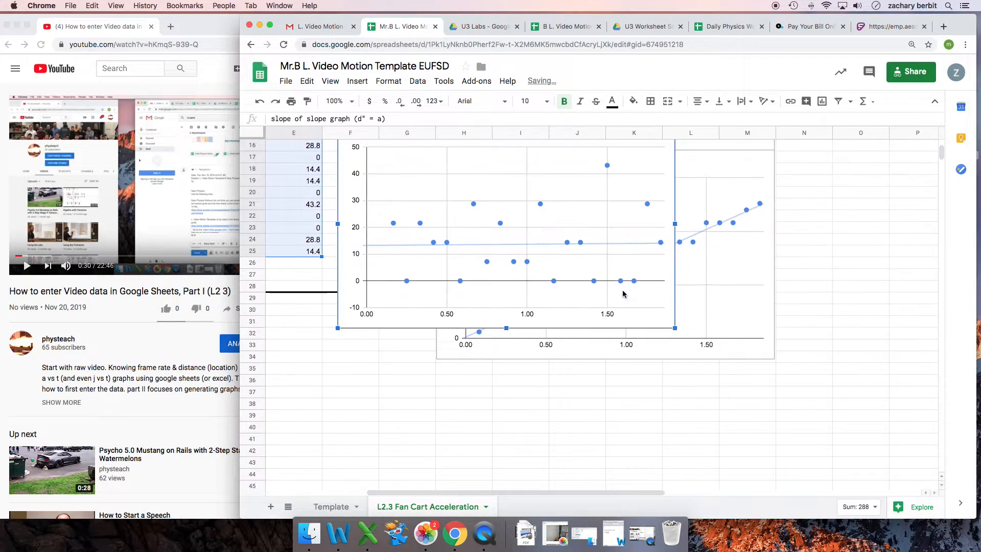
scroll(623, 294, "up", 4)
left_click_drag(296, 255, 695, 220)
scroll(695, 219, "up", 3)
scroll(695, 220, "right", 1)
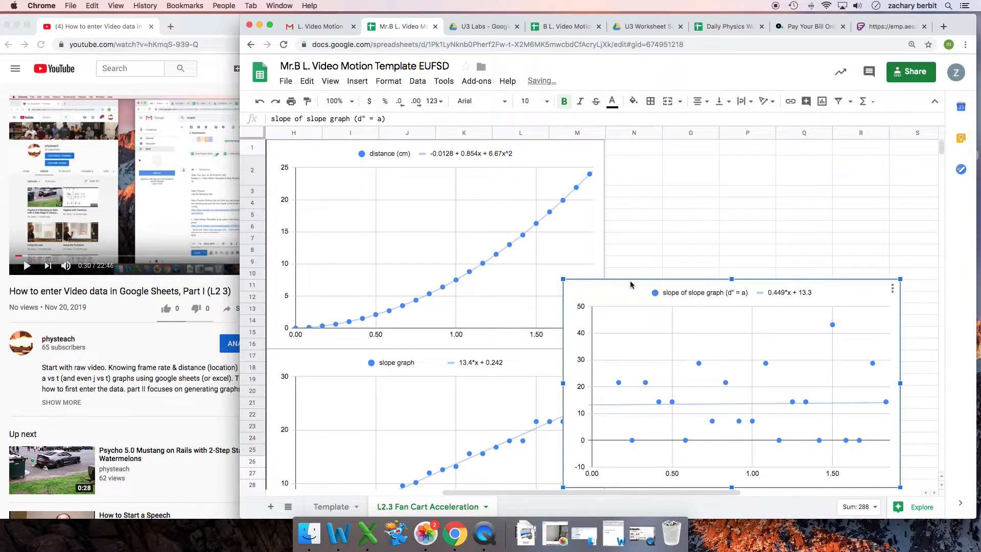
left_click_drag(624, 295, 667, 153)
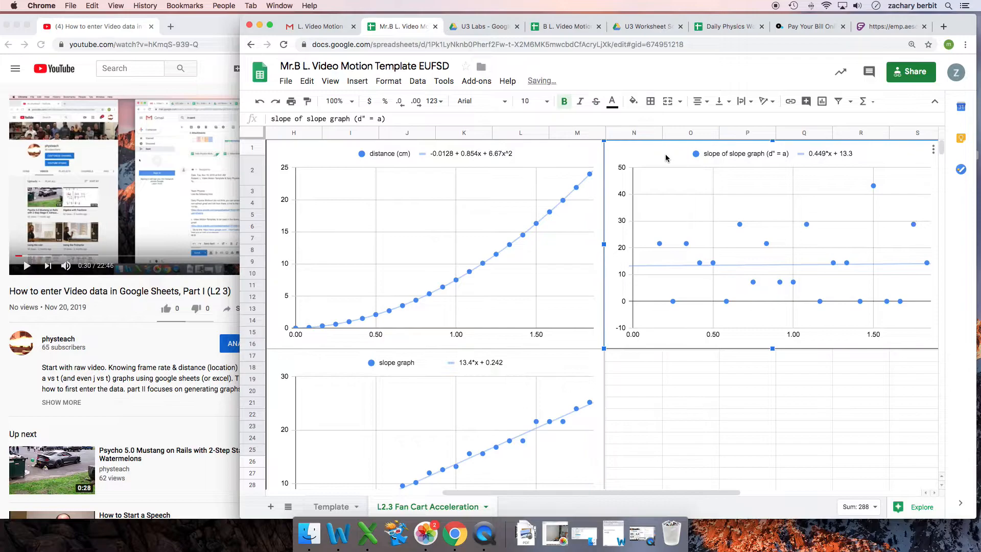
Insert a chart from the jerk data in F2:F25, including its header, and change it to a scatter chart
scroll(516, 225, "left", 8)
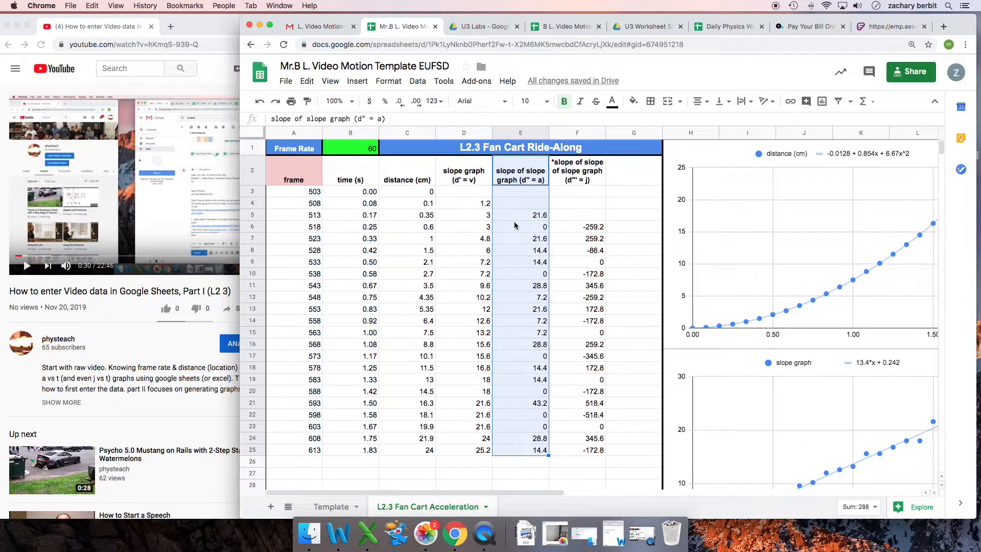
left_click(515, 226)
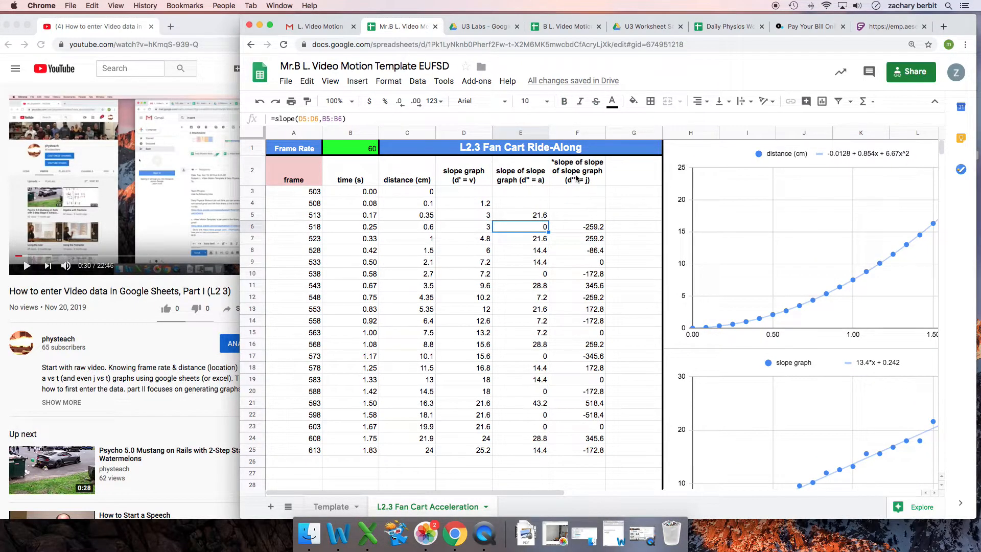
left_click_drag(578, 177, 569, 455)
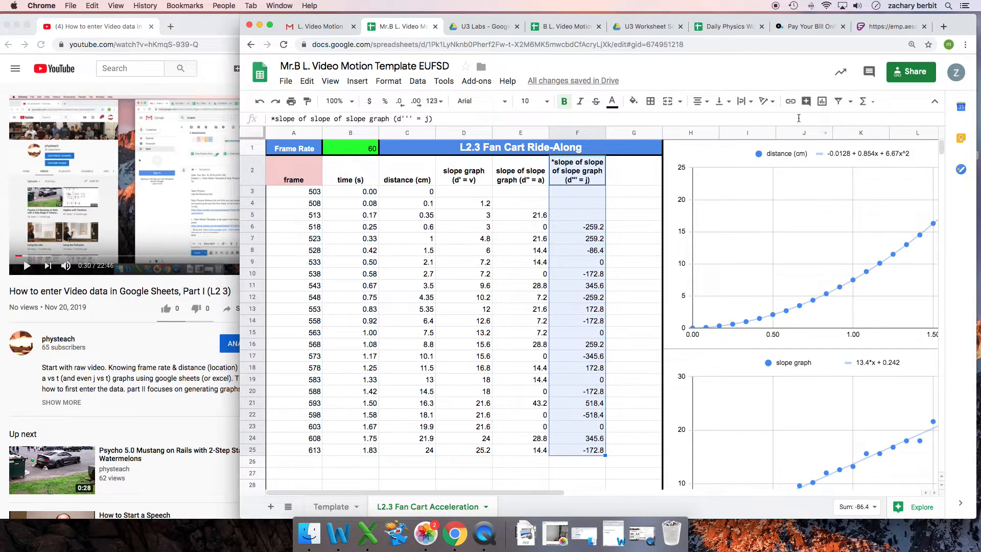
left_click(822, 102)
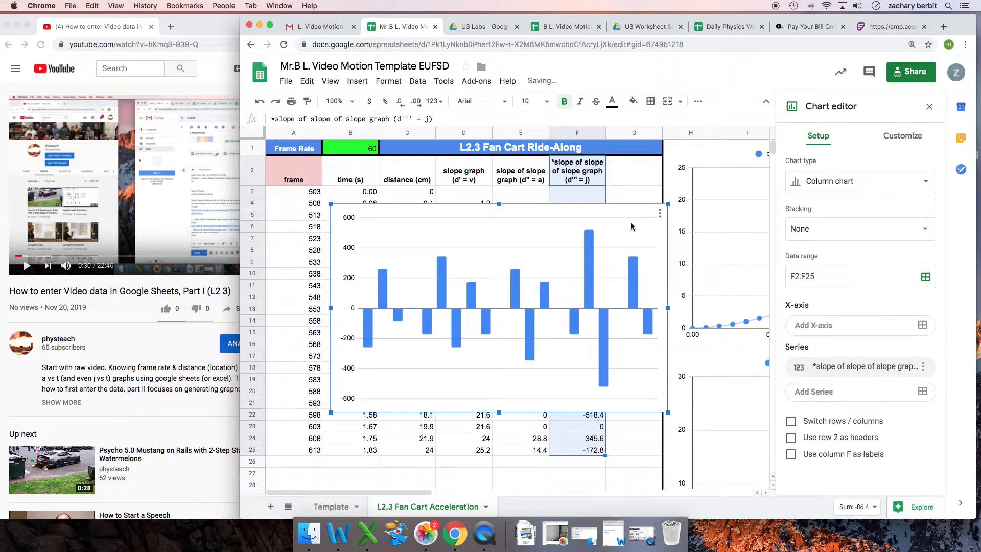
left_click(835, 183)
scroll(838, 309, "down", 5)
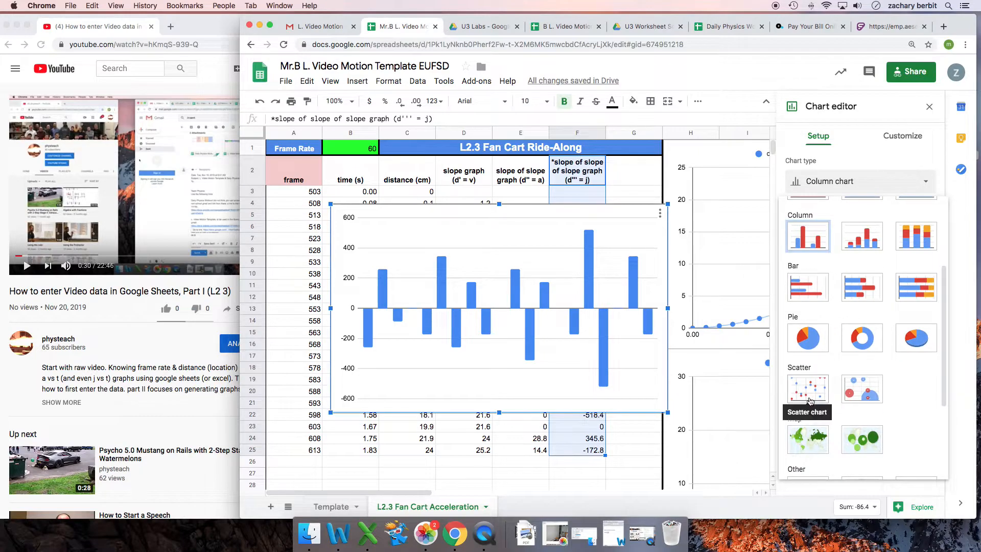
left_click(811, 400)
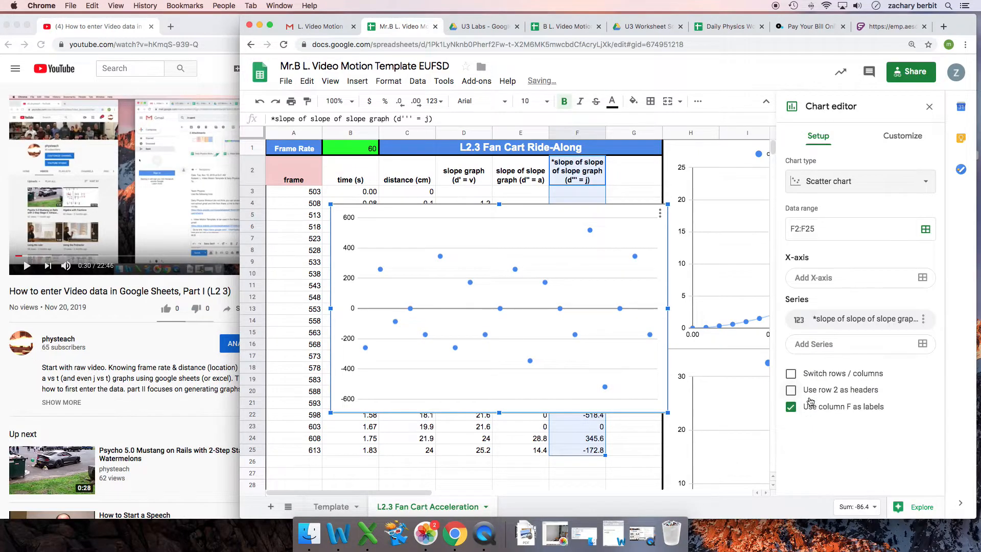
Set the jerk chart's X-axis to the time data in B2:B25
left_click(831, 280)
left_click(549, 276)
type("b2:b25")
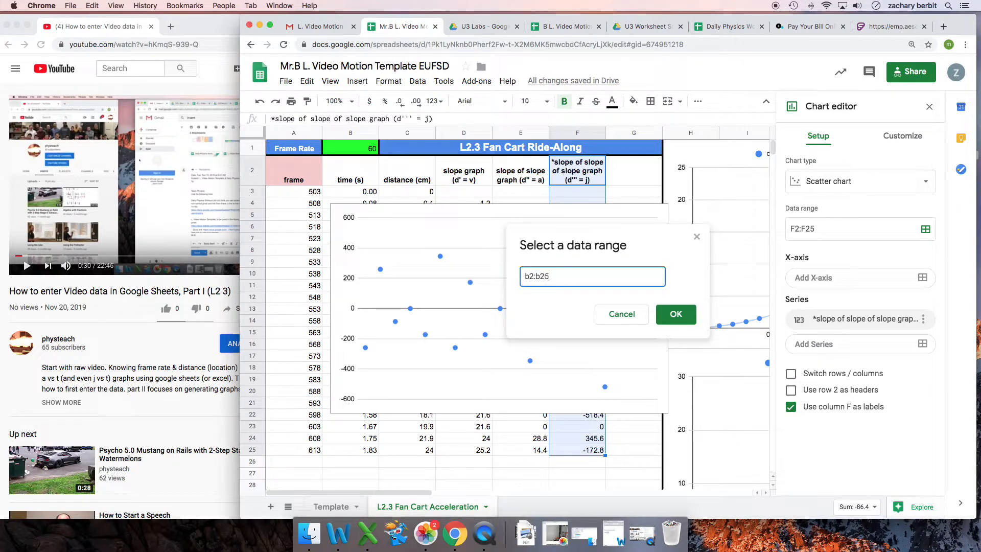
left_click(675, 313)
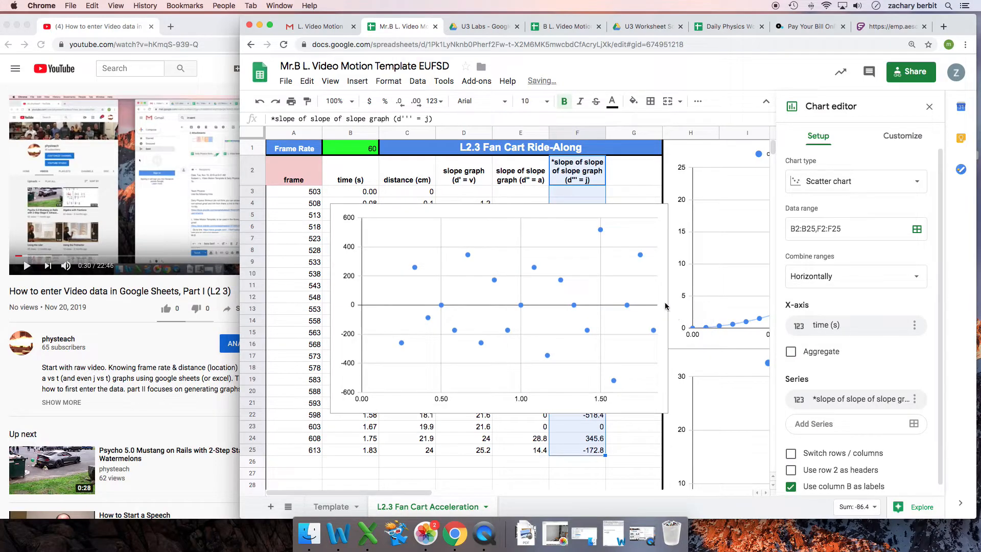
Add a linear trendline to the jerk series and label it with its equation using the Use Equation option
left_click(891, 141)
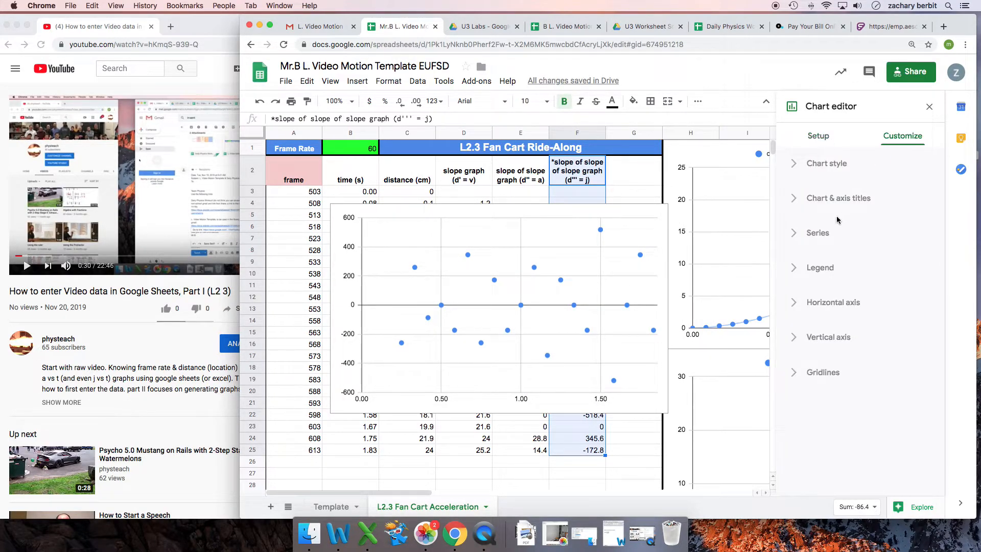
left_click(796, 235)
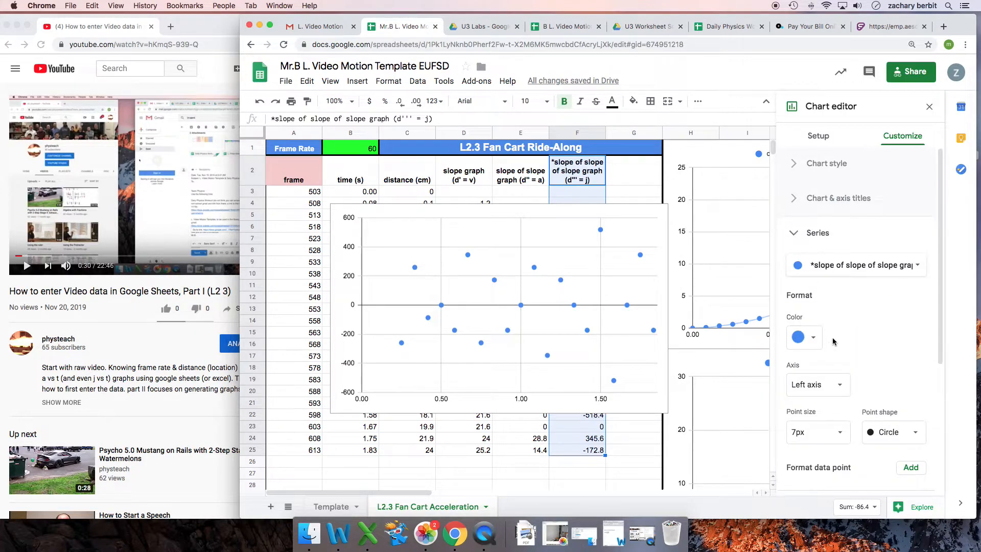
scroll(833, 342, "down", 3)
left_click(791, 411)
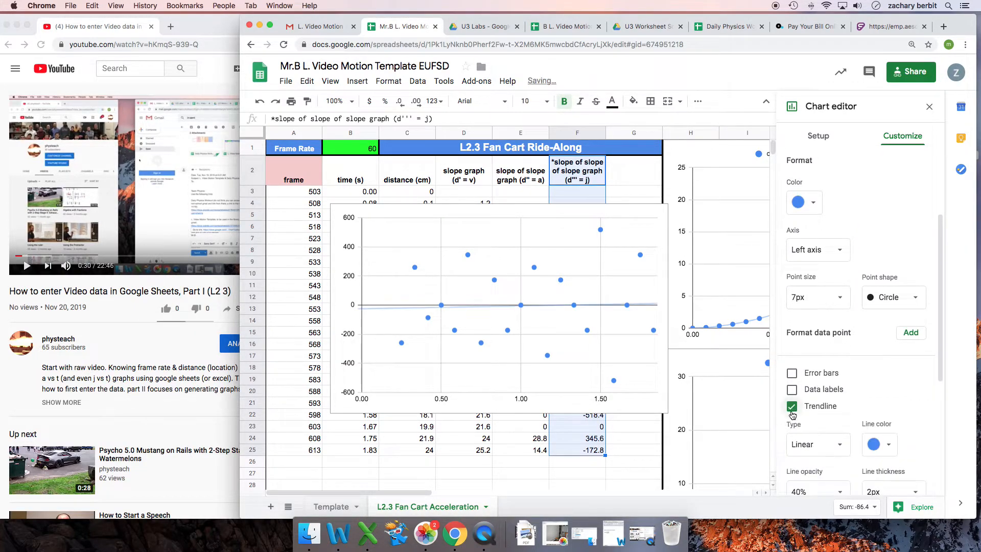
scroll(852, 389, "down", 3)
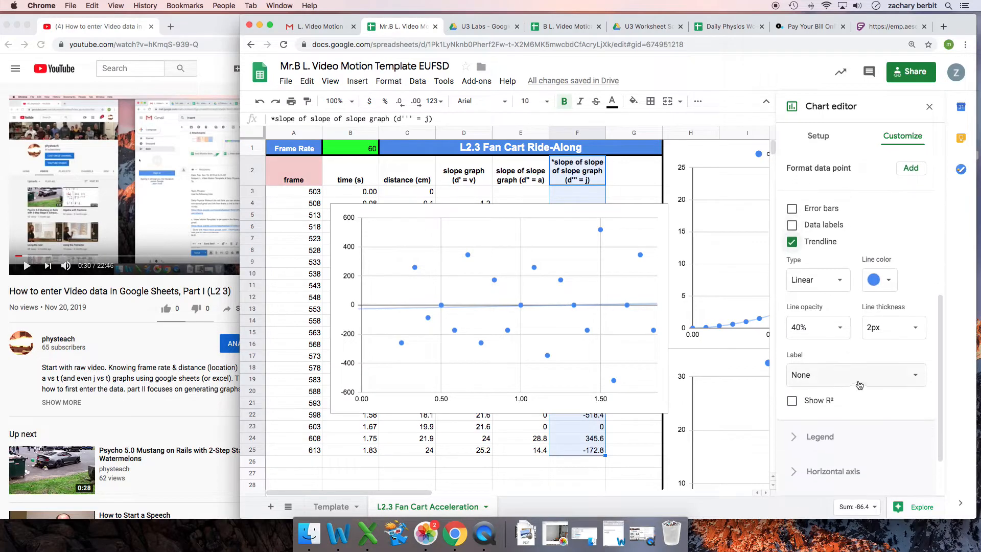
left_click(858, 378)
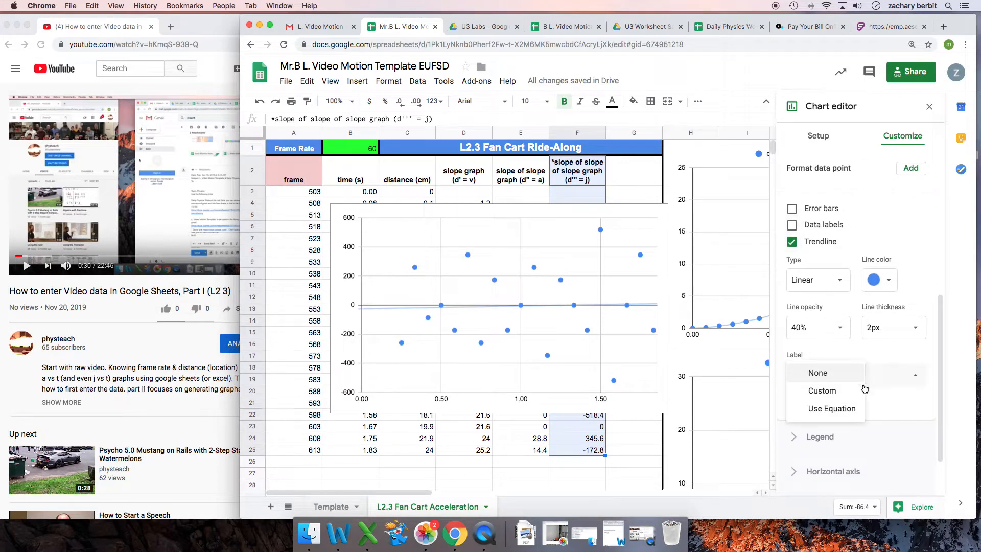
left_click(846, 409)
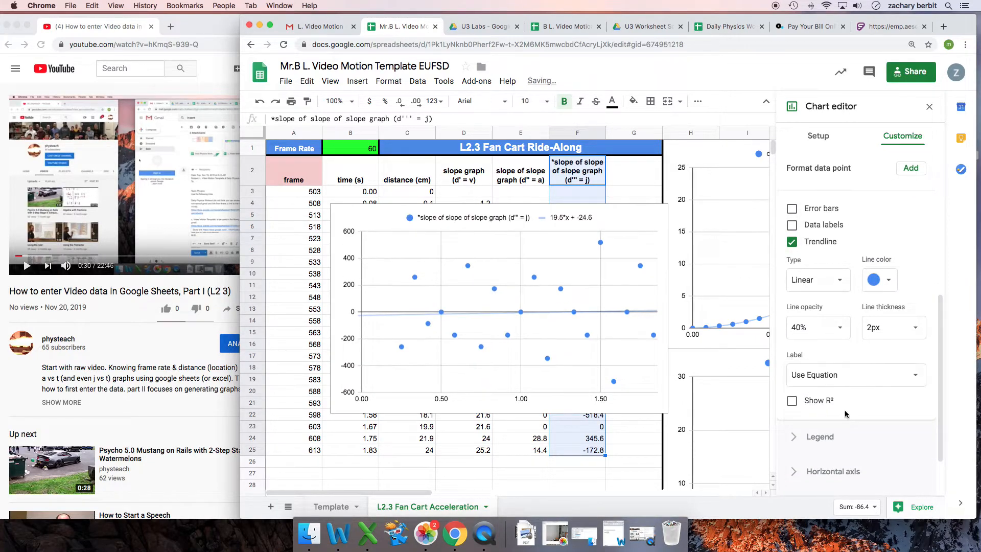
Close the chart editor and move the jerk chart directly below the acceleration chart, beside the velocity chart
left_click(930, 108)
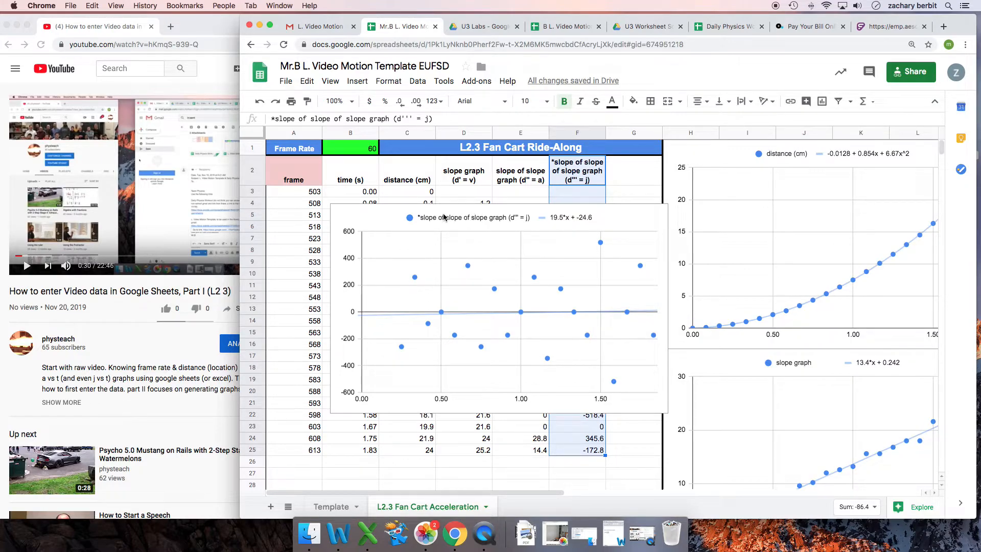
left_click(373, 214)
left_click_drag(373, 215, 741, 296)
scroll(645, 285, "right", 10)
left_click_drag(296, 284, 678, 356)
scroll(677, 356, "down", 5)
scroll(554, 273, "down", 2)
scroll(554, 273, "up", 5)
scroll(553, 273, "right", 2)
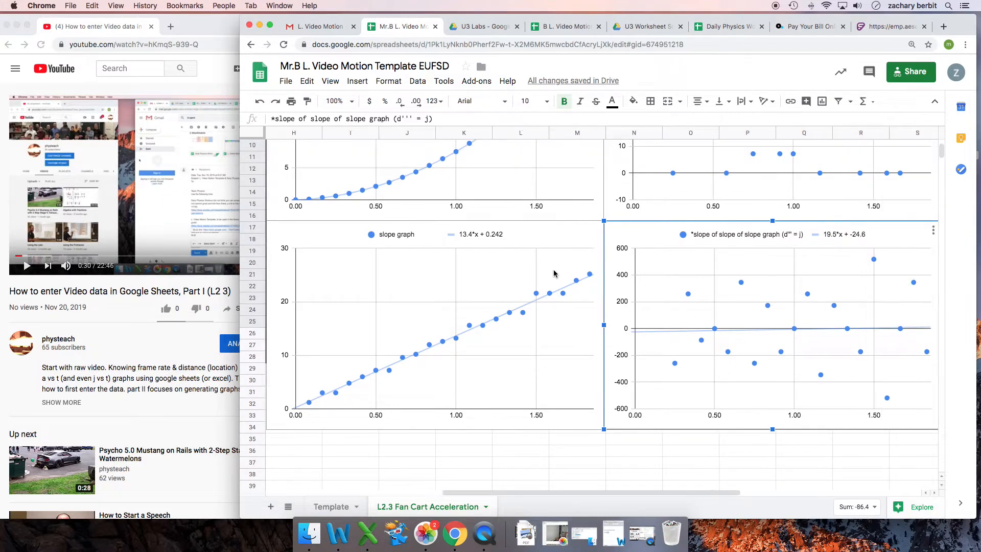
scroll(475, 264, "down", 2)
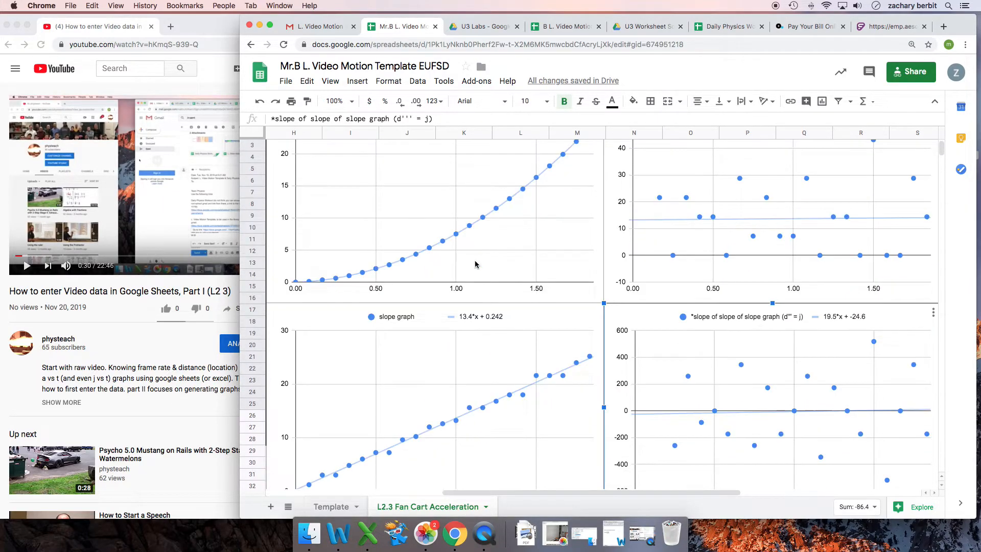
Review the four finished motion charts with their trendline equations alongside the fan cart data table
scroll(477, 379, "up", 2)
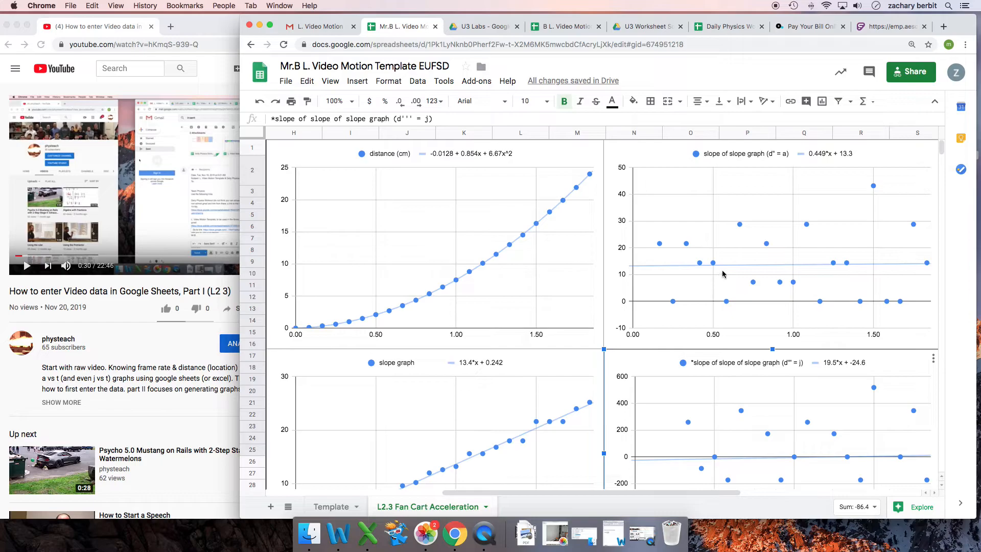
scroll(723, 274, "down", 5)
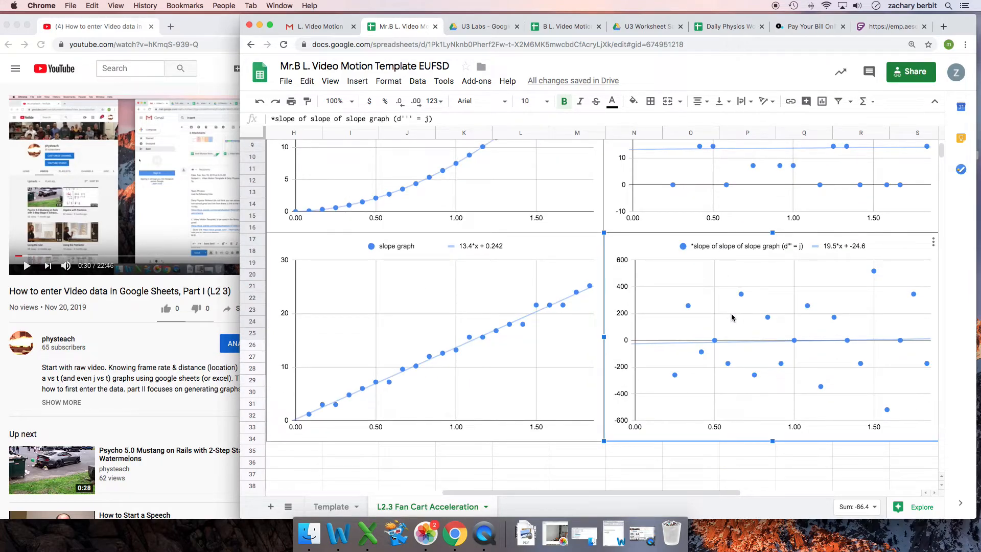
scroll(689, 311, "left", 7)
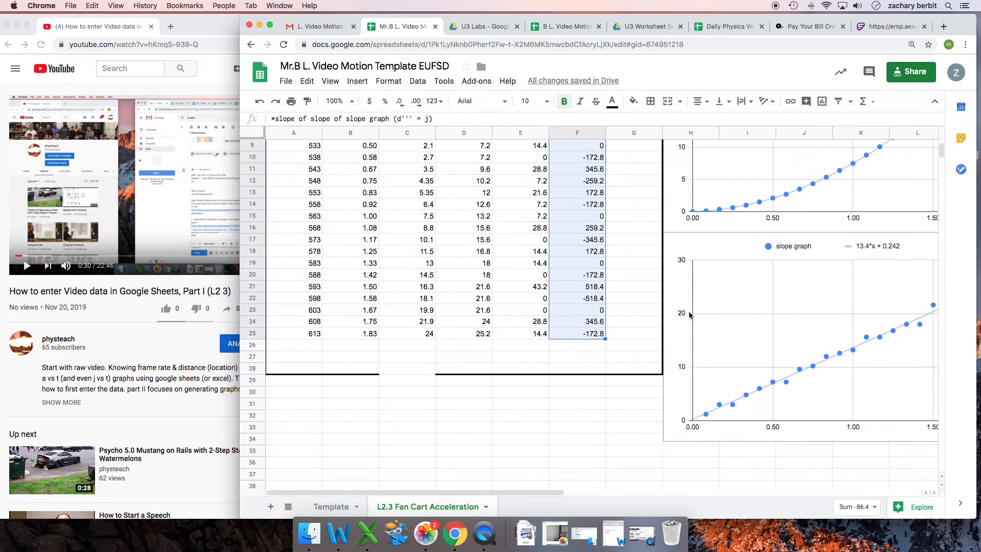
scroll(689, 312, "up", 3)
scroll(689, 315, "up", 1)
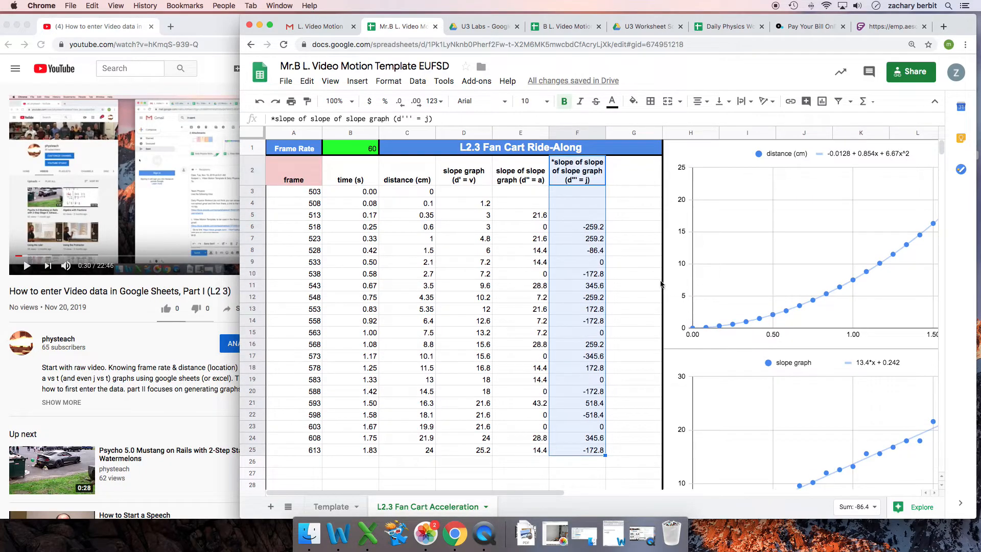
left_click(642, 284)
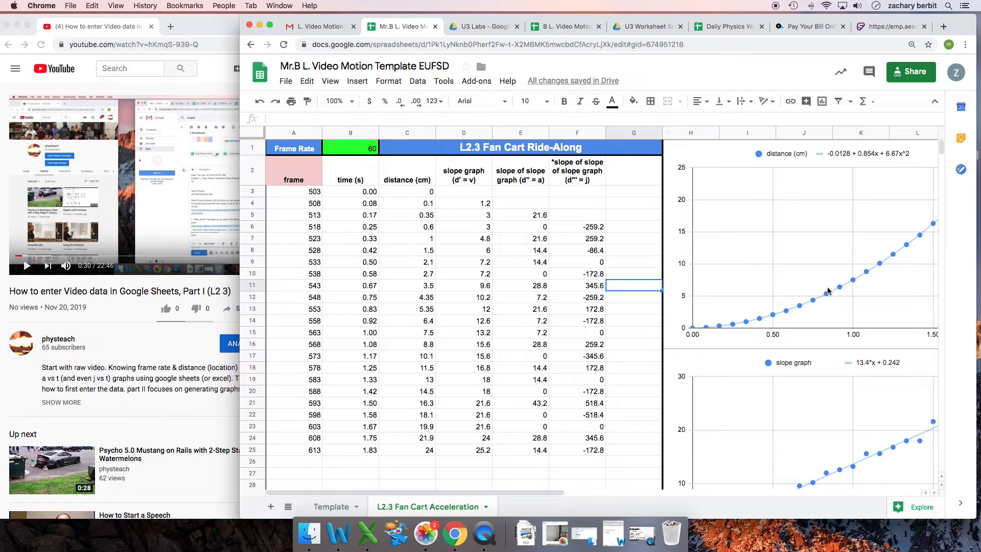
scroll(828, 290, "right", 5)
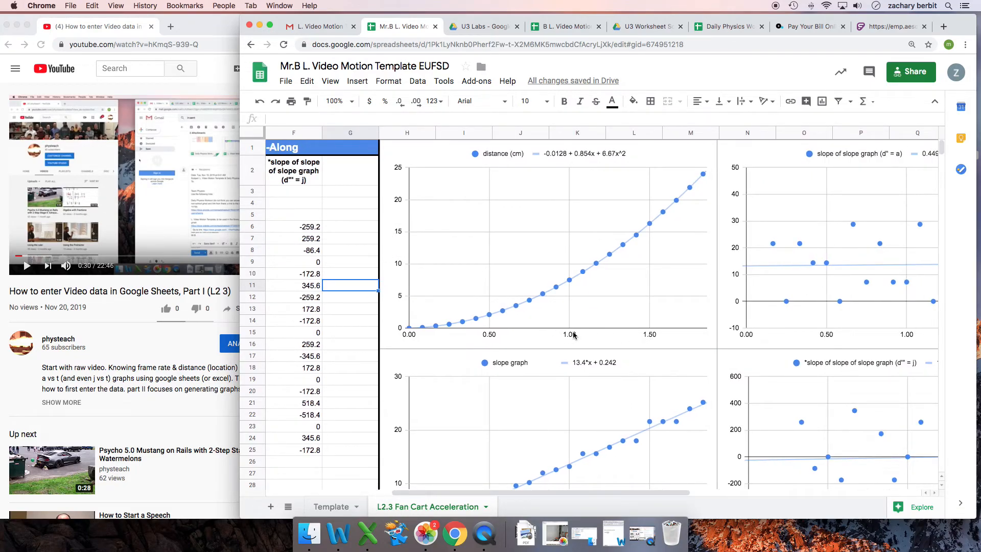
scroll(606, 350, "down", 5)
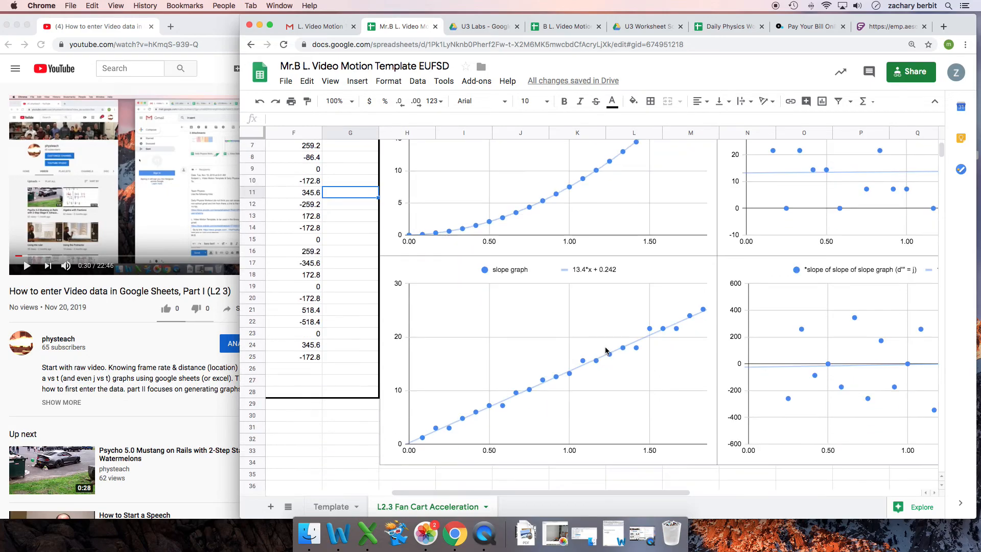
scroll(607, 350, "right", 3)
scroll(605, 350, "left", 8)
scroll(606, 351, "up", 3)
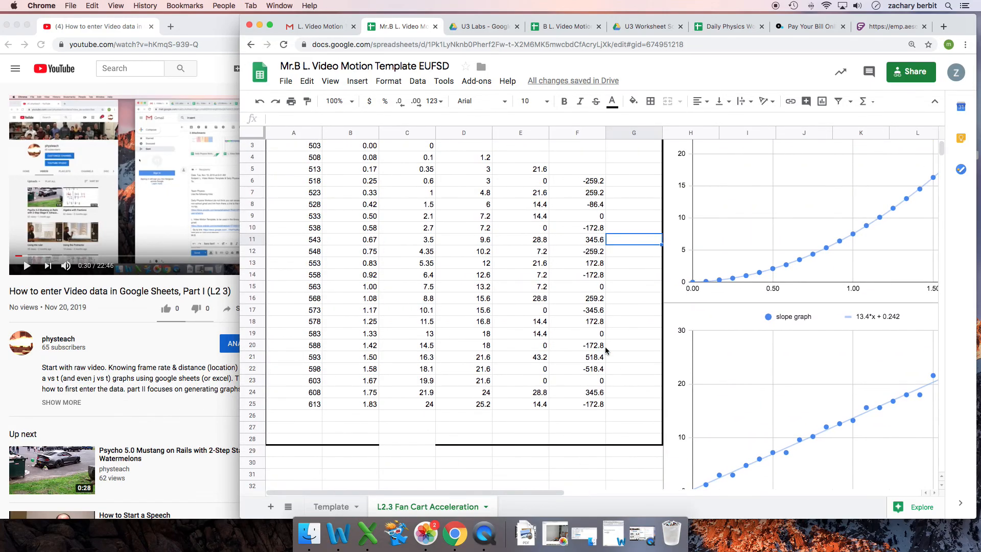
scroll(605, 350, "up", 2)
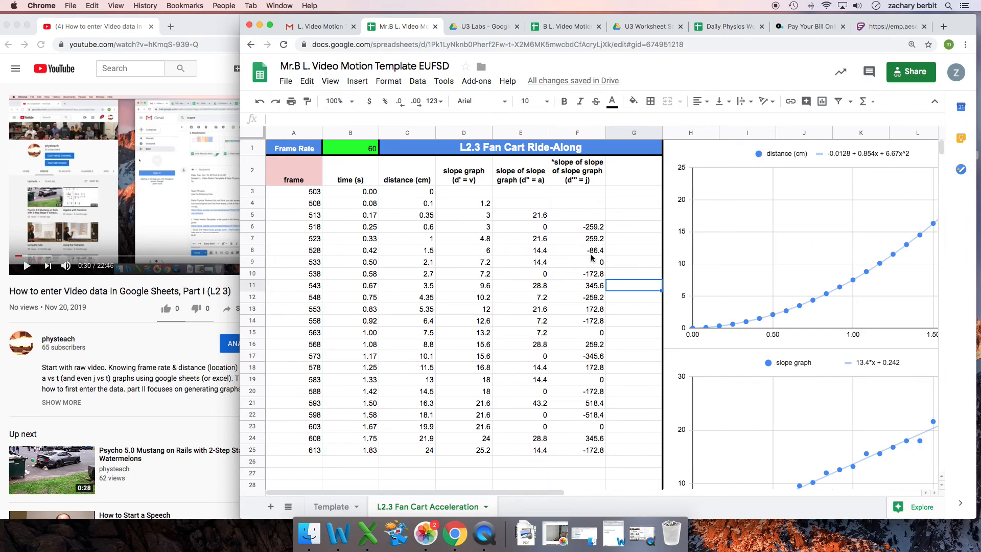